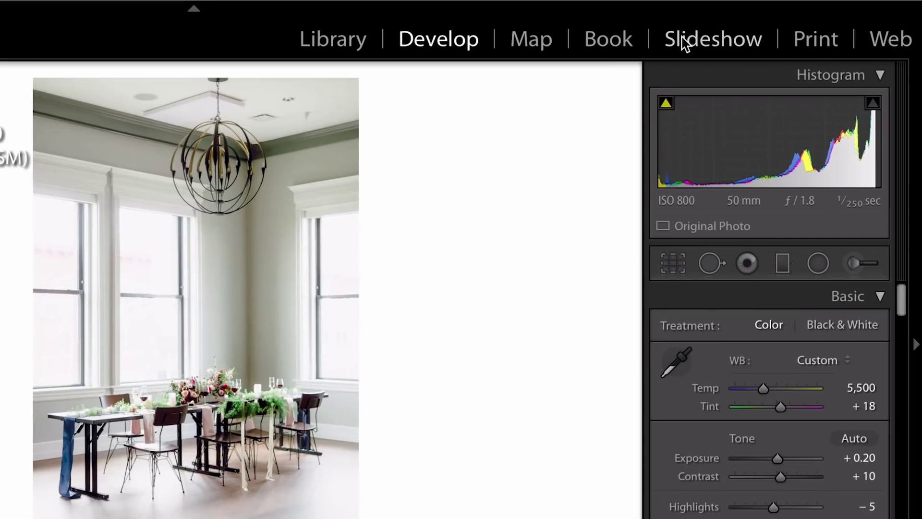
Switch to Slideshow with Zoom to Fill Frame and play a brief preview of the photos.
left_click(684, 42)
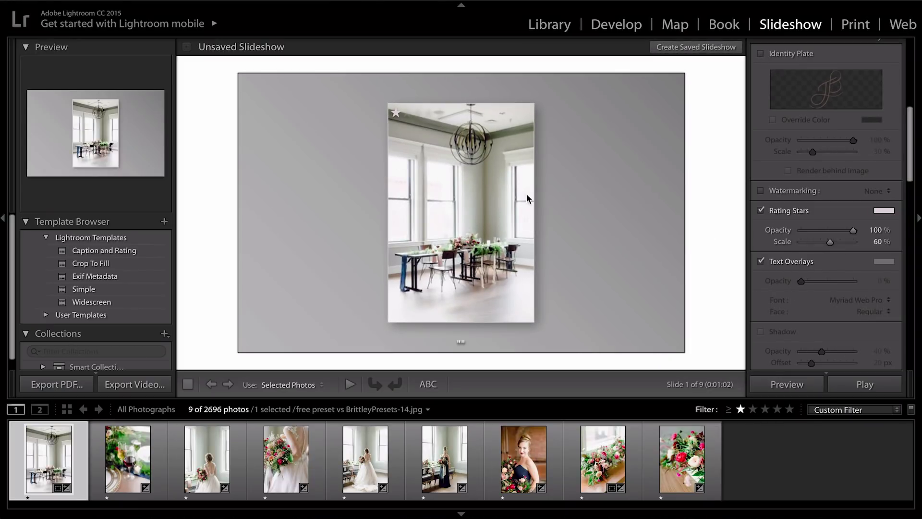
scroll(794, 181, "up", 6)
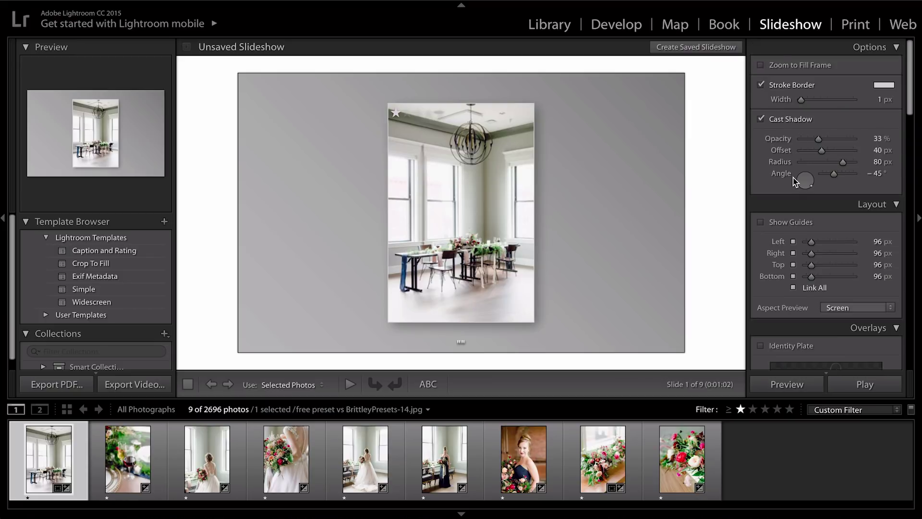
left_click(760, 65)
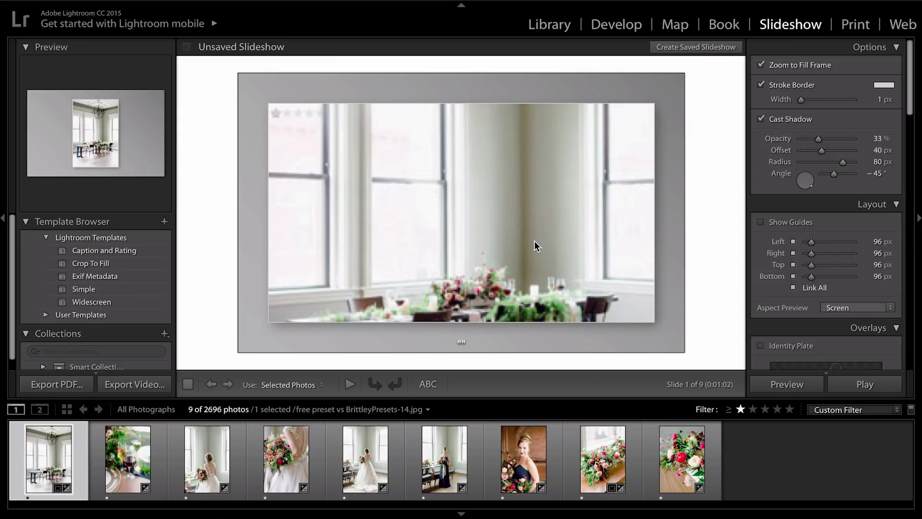
left_click(350, 383)
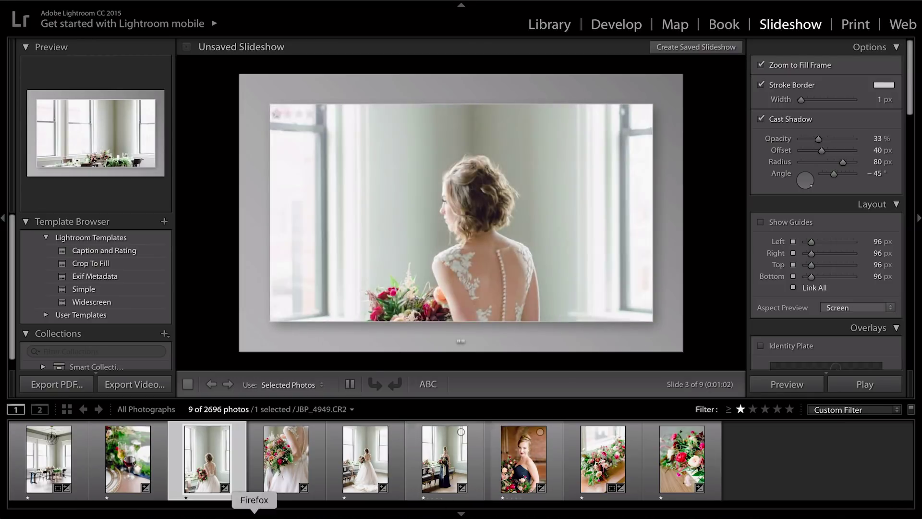
left_click(768, 68)
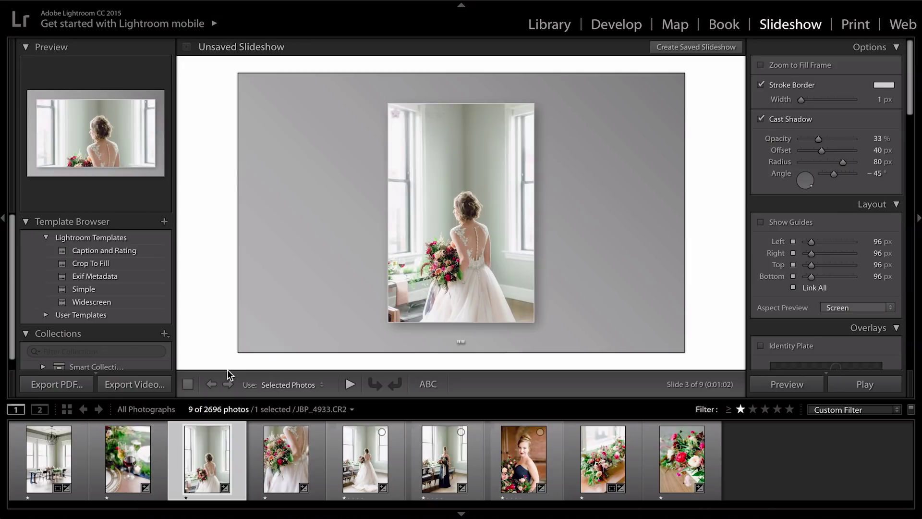
left_click(883, 84)
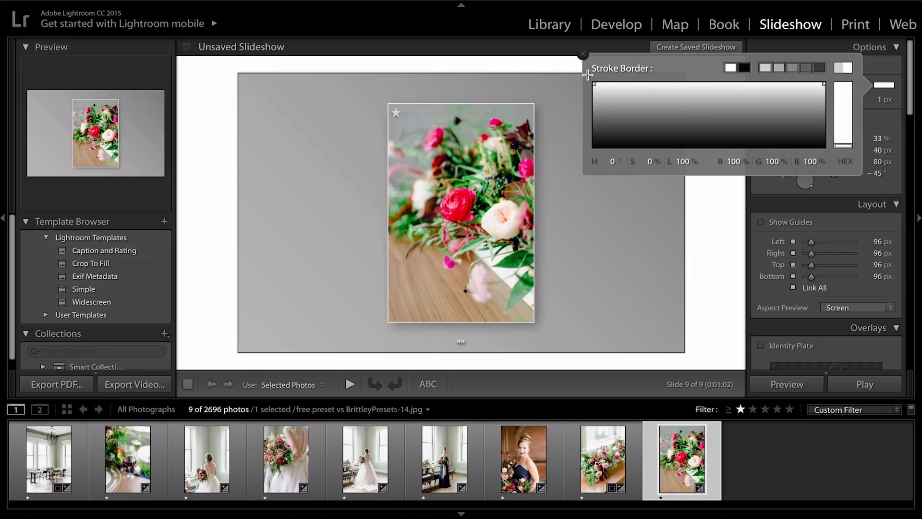
Turn on Show Guides to display the slide's layout margins.
left_click(583, 54)
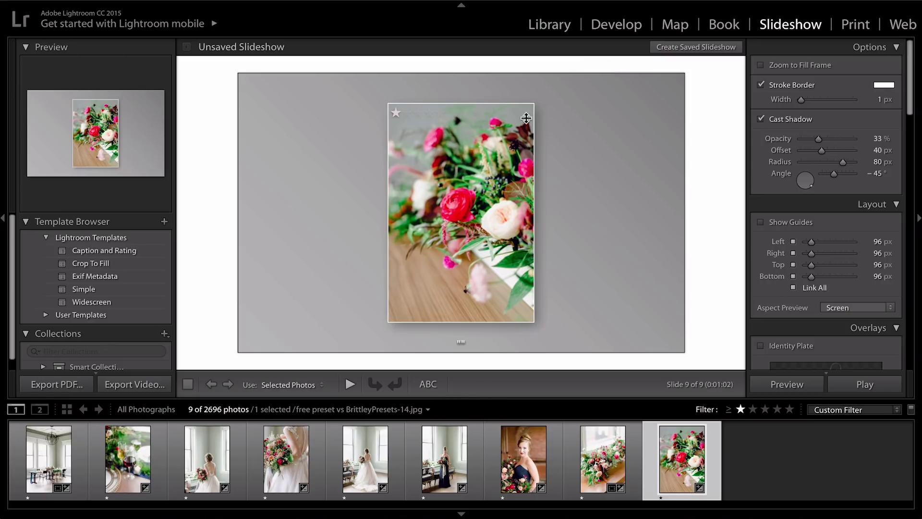
left_click(760, 119)
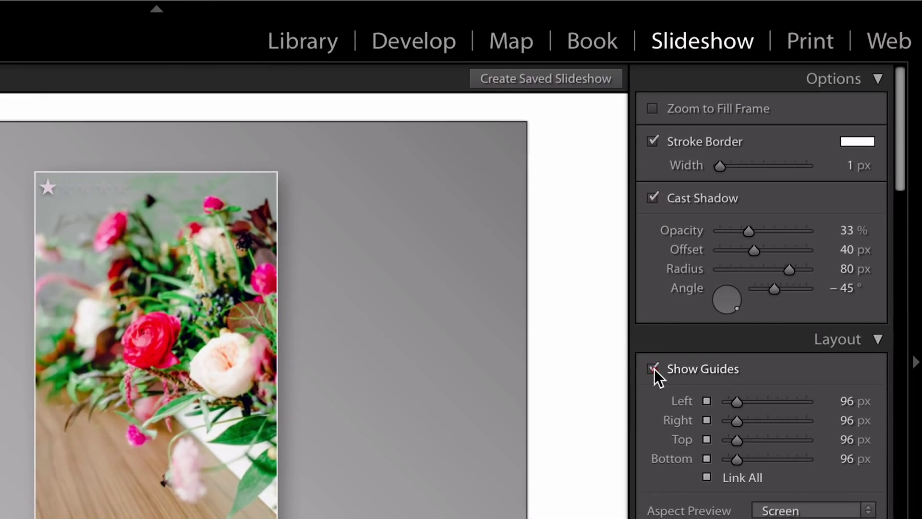
left_click(761, 222)
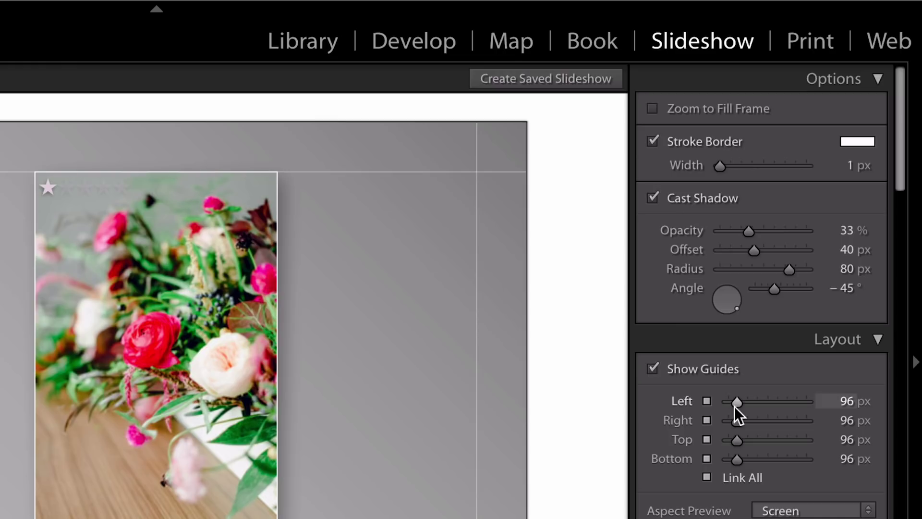
Set the Backdrop background colour to pure white.
scroll(790, 438, "down", 10)
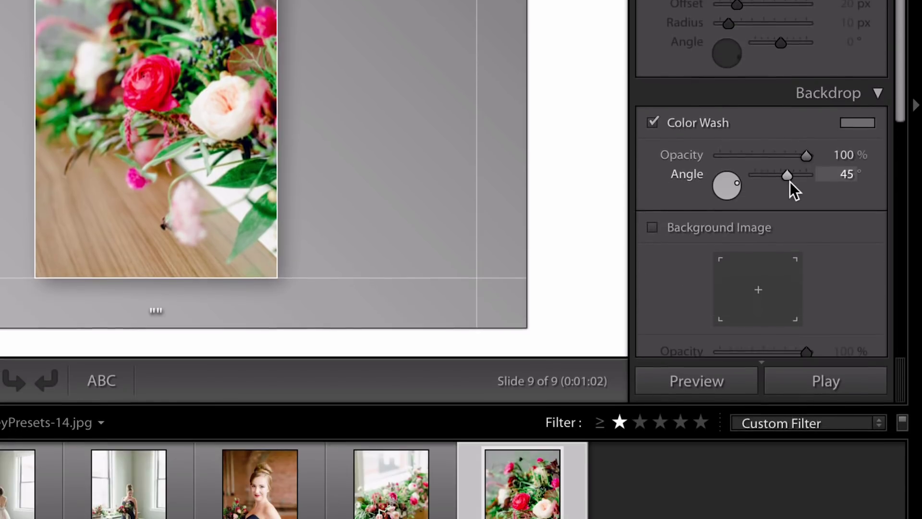
scroll(790, 183, "down", 6)
left_click(850, 66)
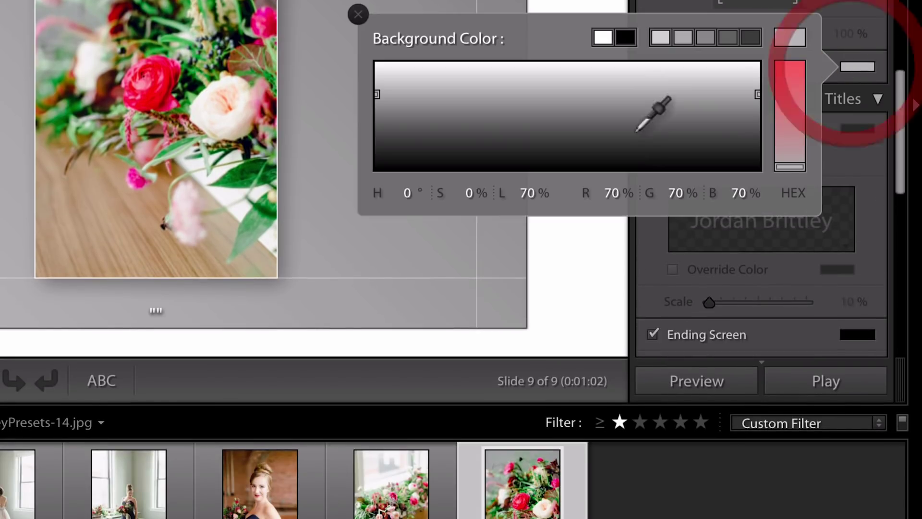
left_click_drag(401, 68, 356, 37)
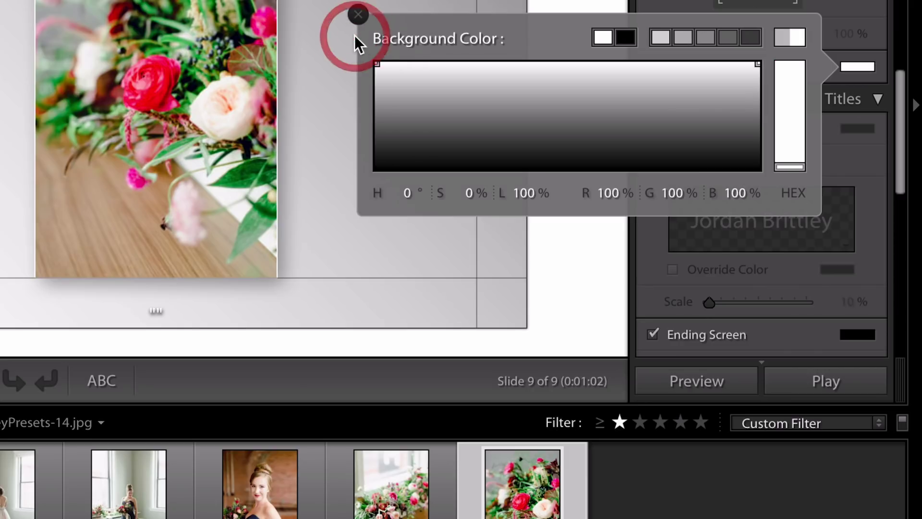
left_click(356, 14)
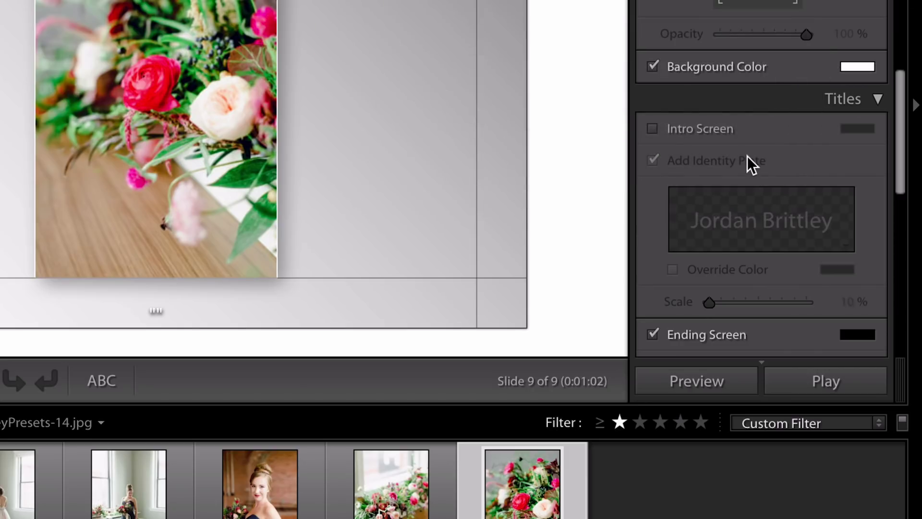
scroll(748, 156, "up", 4)
scroll(738, 346, "up", 10)
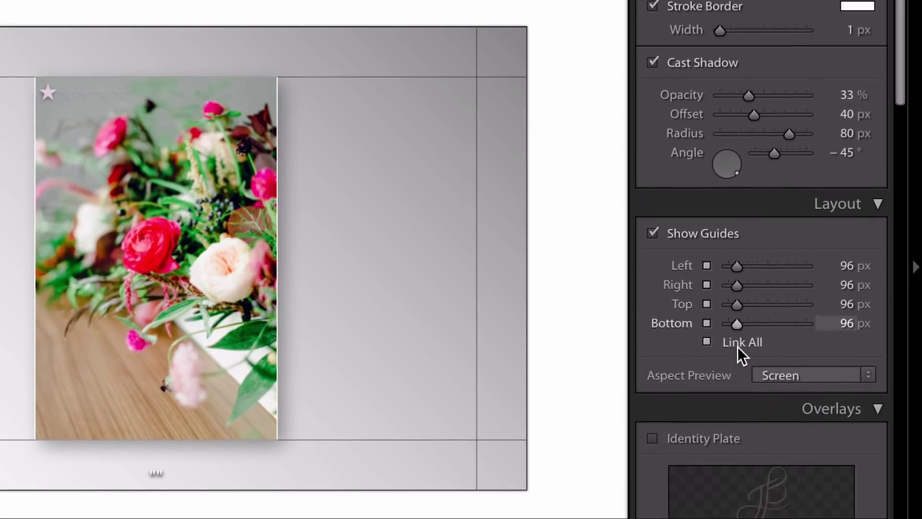
scroll(737, 346, "down", 5)
Enable a graphical identity plate from a logo image file, scaled to 21%.
left_click(651, 197)
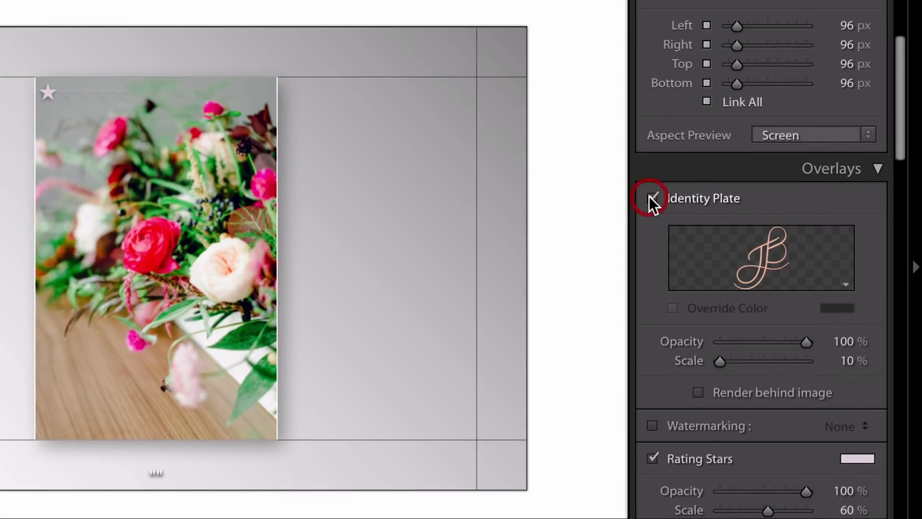
left_click(846, 287)
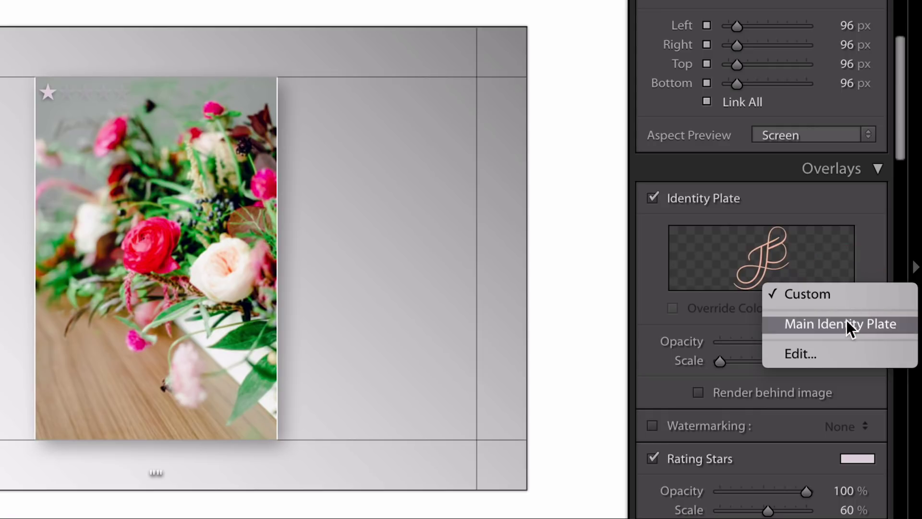
left_click(844, 353)
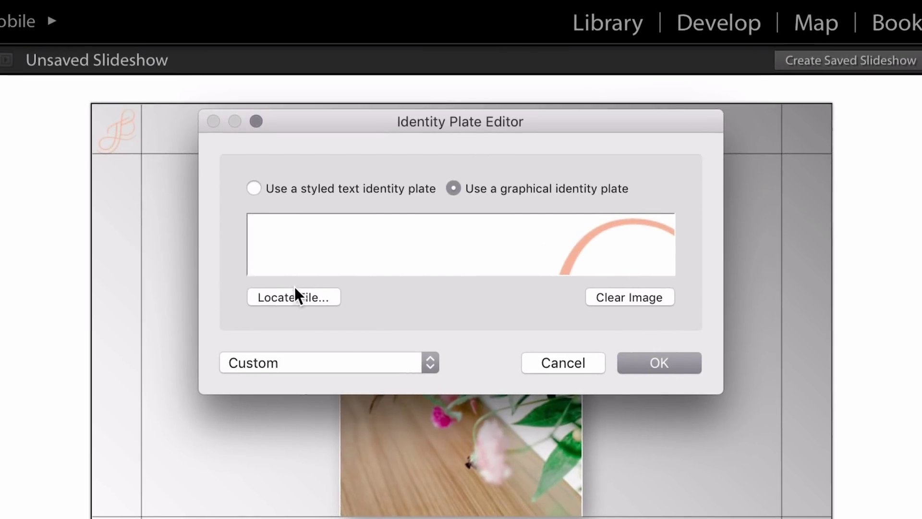
left_click(294, 296)
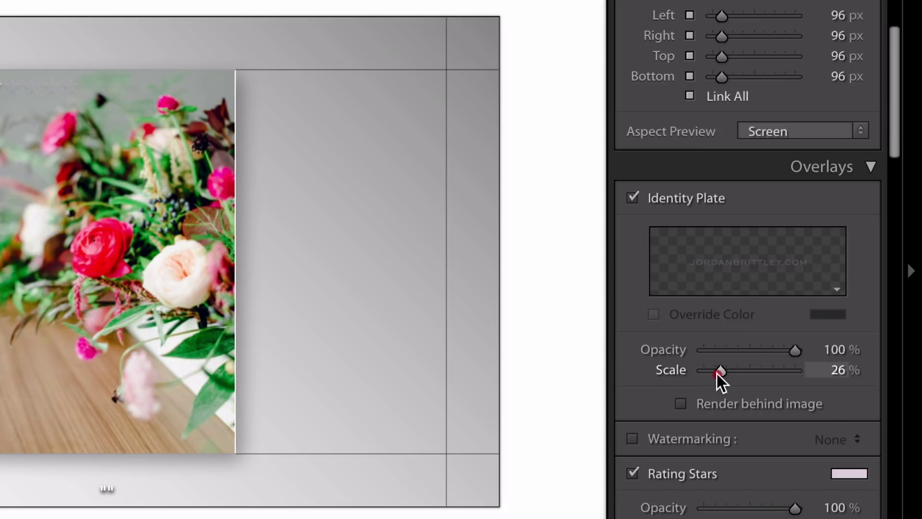
left_click_drag(716, 373, 711, 374)
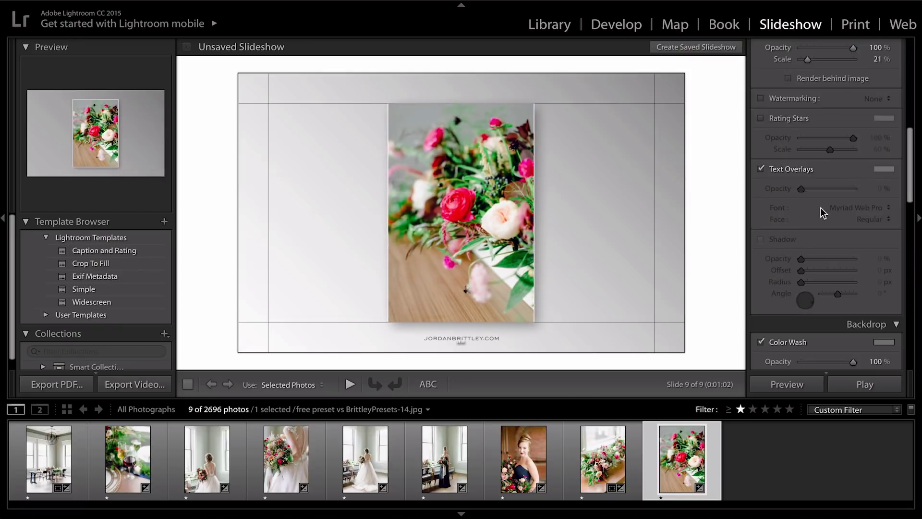
Hide the rating stars and text overlays on the slides.
scroll(792, 221, "up", 3)
left_click(761, 234)
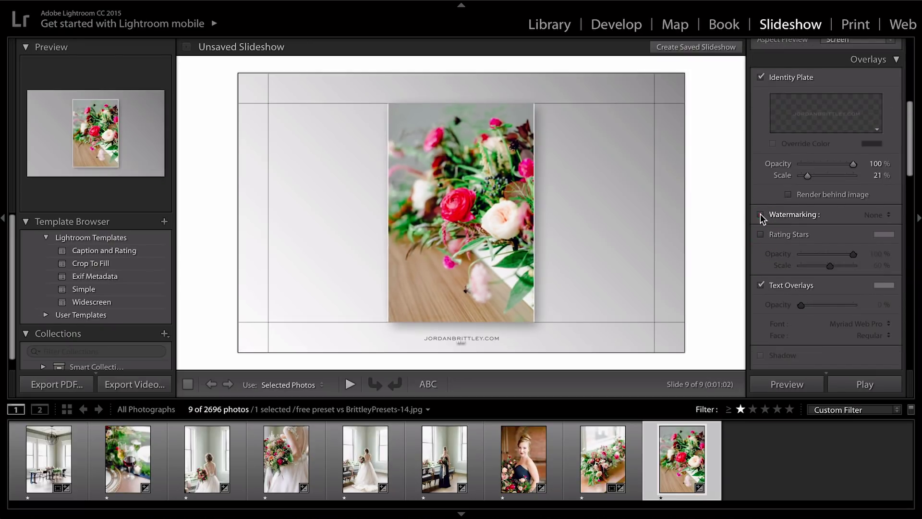
scroll(760, 214, "down", 3)
left_click(759, 169)
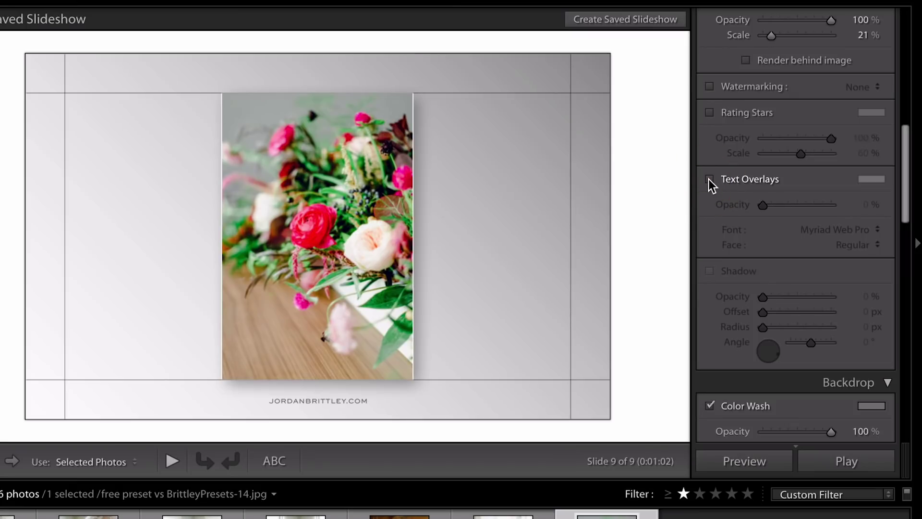
Lighten the gradient colour wash to an 82% light grey.
scroll(756, 300, "down", 5)
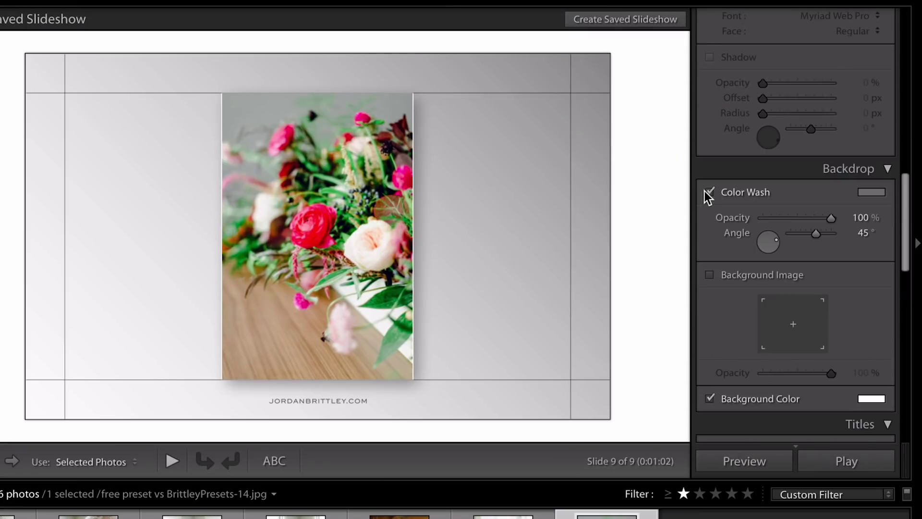
left_click(706, 192)
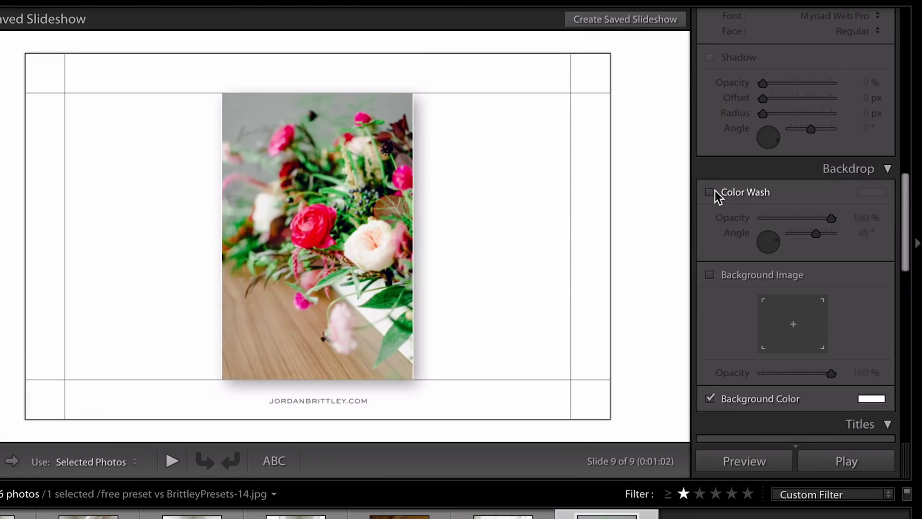
left_click(708, 192)
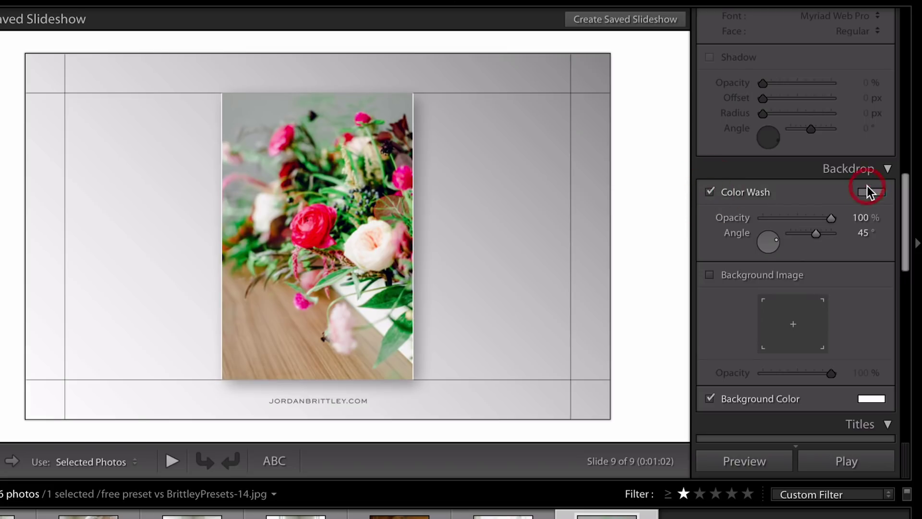
left_click(866, 188)
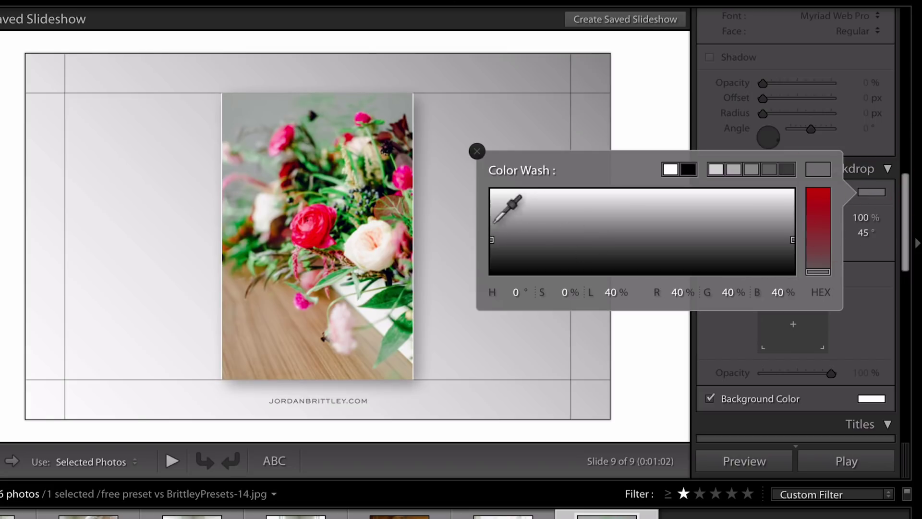
left_click(494, 207)
left_click_drag(493, 207, 484, 204)
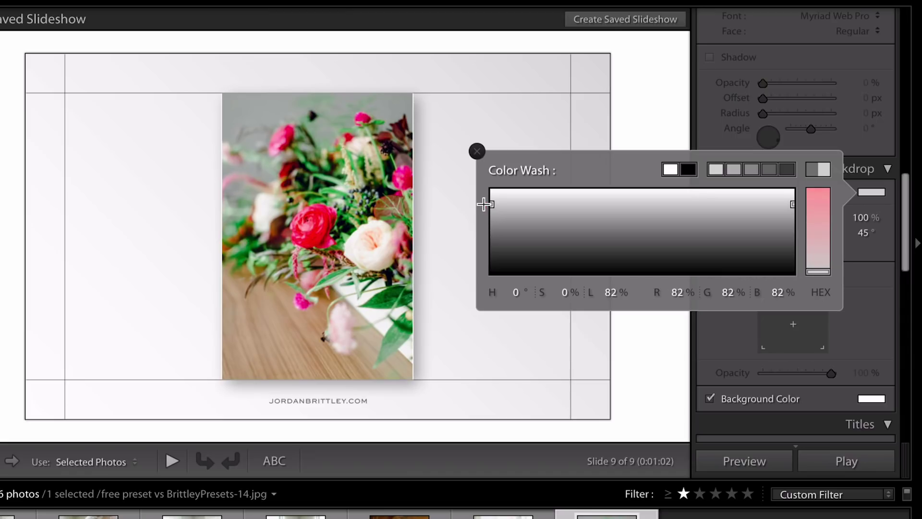
left_click(473, 148)
Turn on the intro screen and give it an image logo as its identity plate.
scroll(708, 96, "down", 7)
left_click(709, 94)
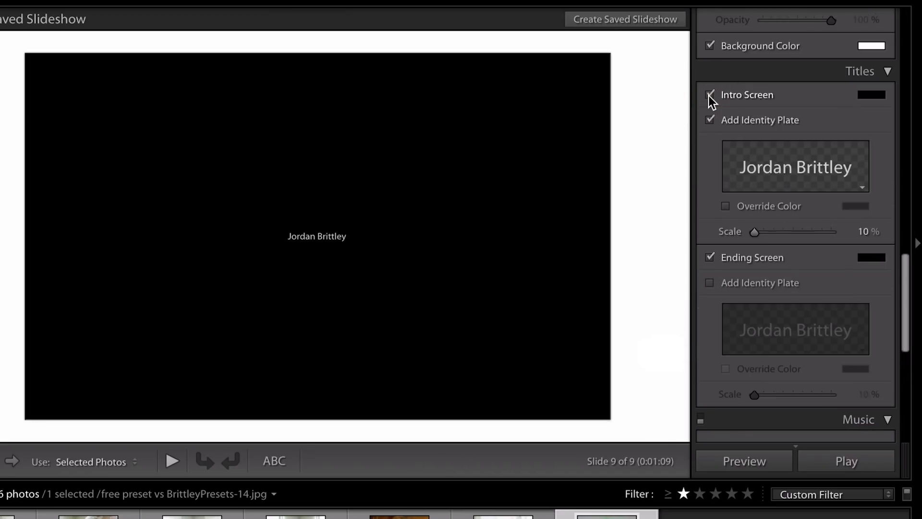
left_click(862, 187)
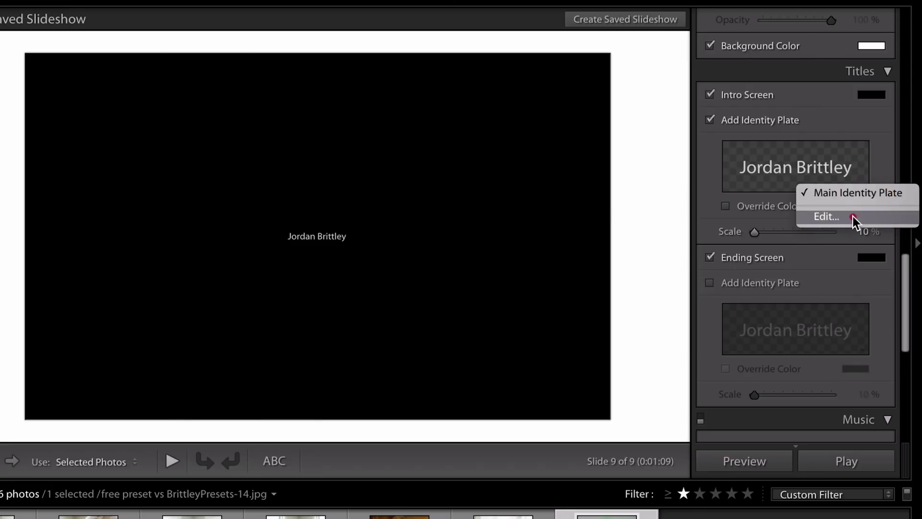
left_click(853, 217)
left_click(471, 160)
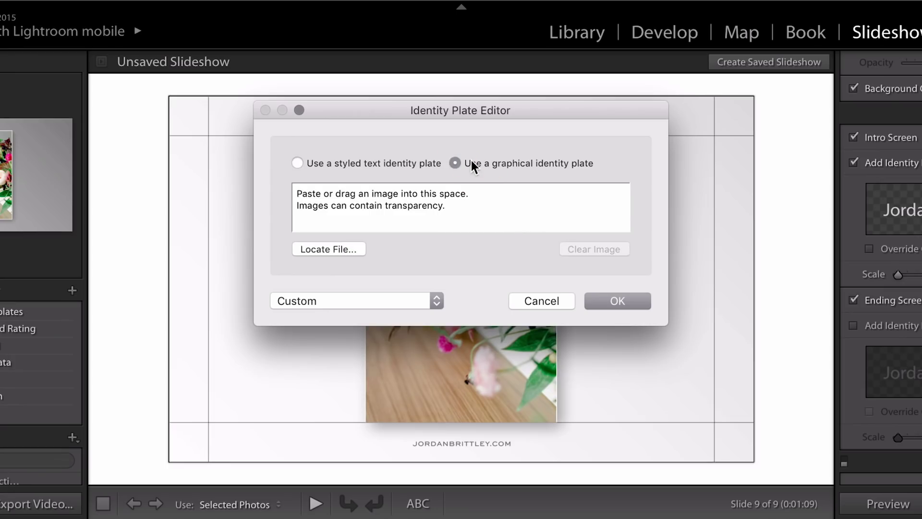
left_click(343, 249)
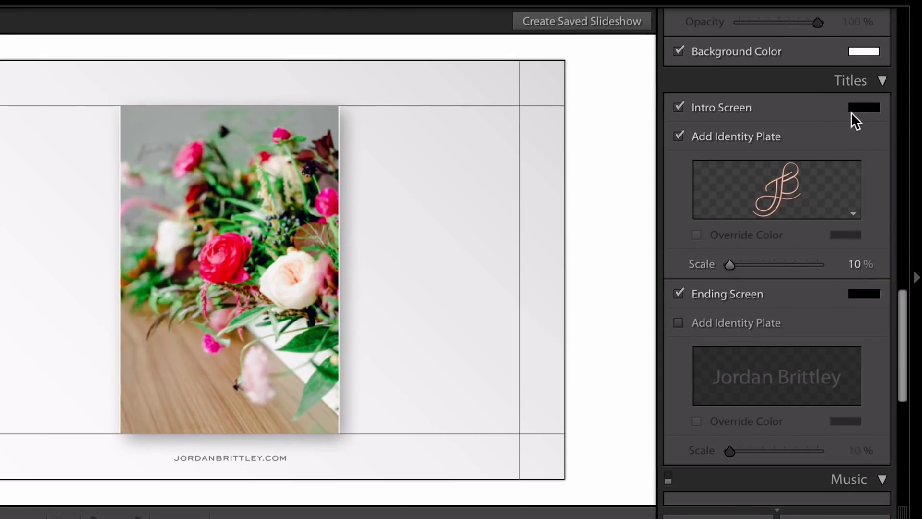
Set both the intro and ending screen colours to white.
left_click(859, 112)
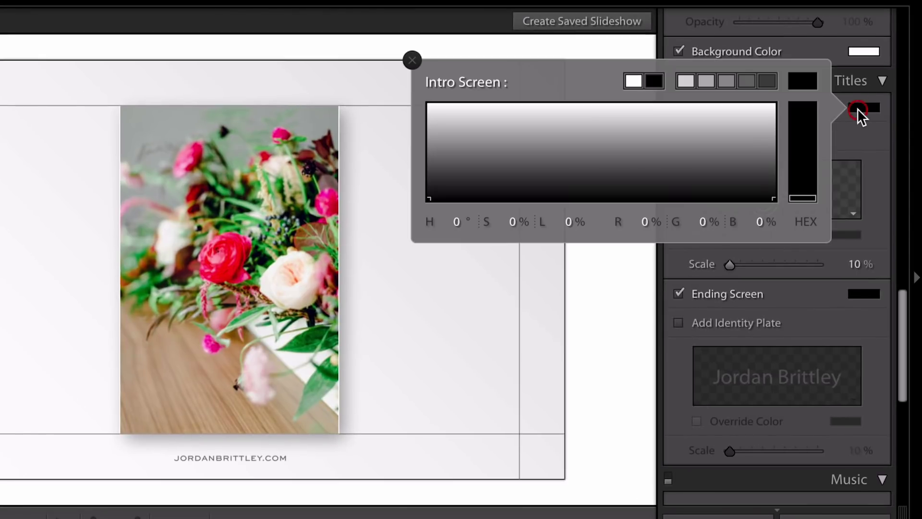
left_click_drag(539, 123, 366, 78)
left_click(464, 113)
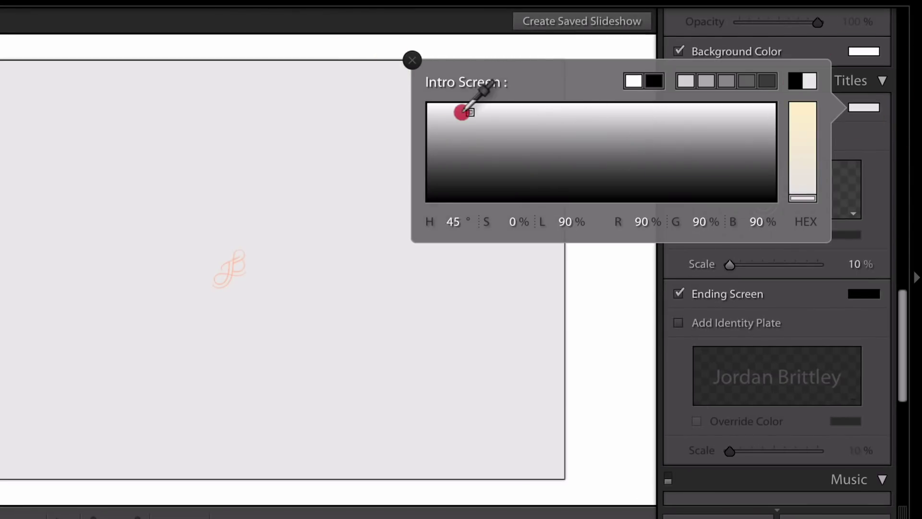
left_click_drag(464, 113, 422, 99)
left_click(411, 61)
left_click(862, 294)
left_click_drag(630, 338, 431, 292)
left_click(412, 246)
Use 'samcart - dark logo.png' as the ending screen's graphical identity plate.
left_click(848, 395)
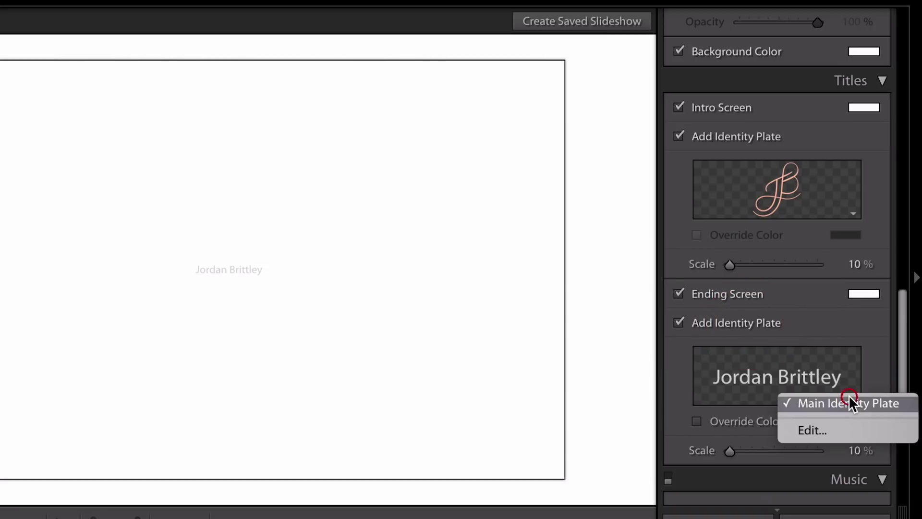
left_click(834, 430)
left_click(220, 117)
left_click(103, 240)
left_click(245, 332)
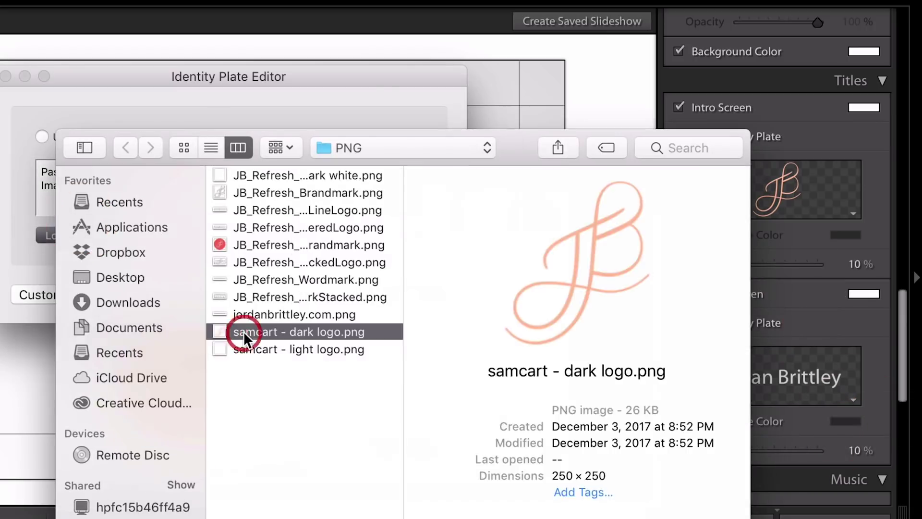
double_click(245, 332)
left_click(408, 292)
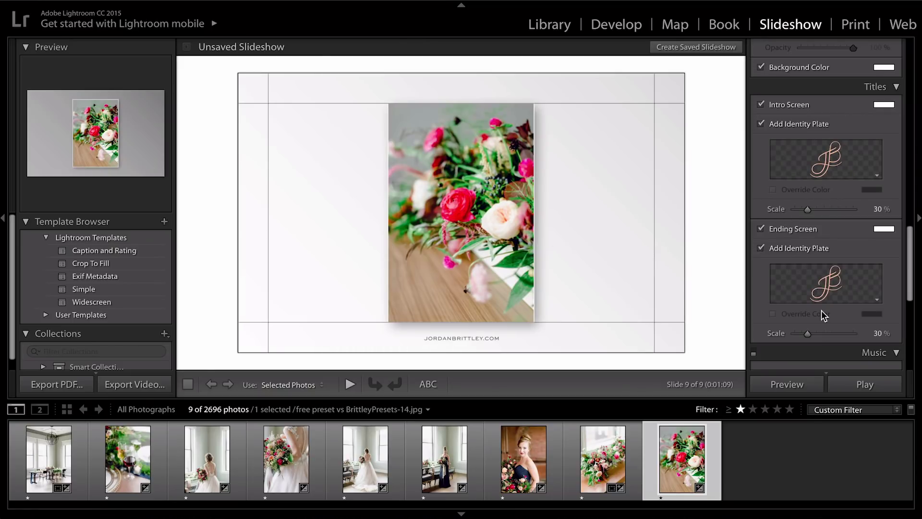
Switch on the slideshow music.
scroll(812, 288, "down", 1)
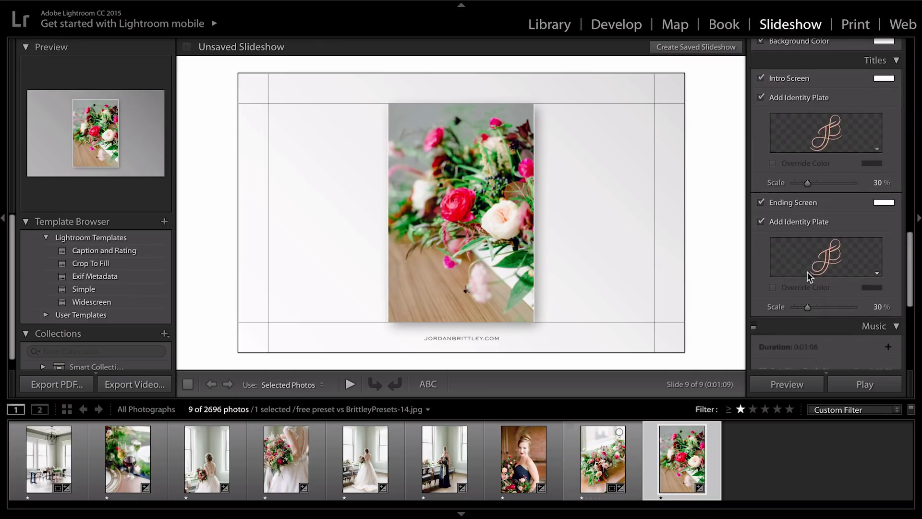
scroll(808, 276, "down", 5)
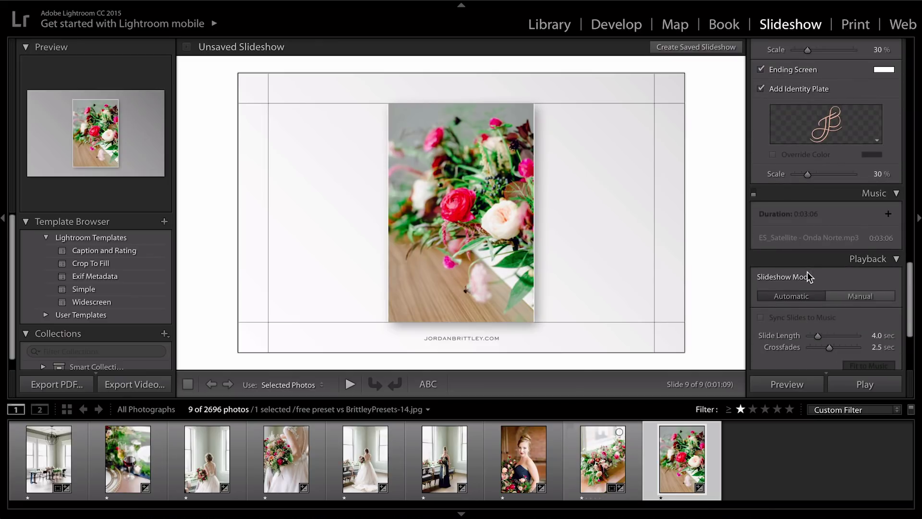
left_click(754, 194)
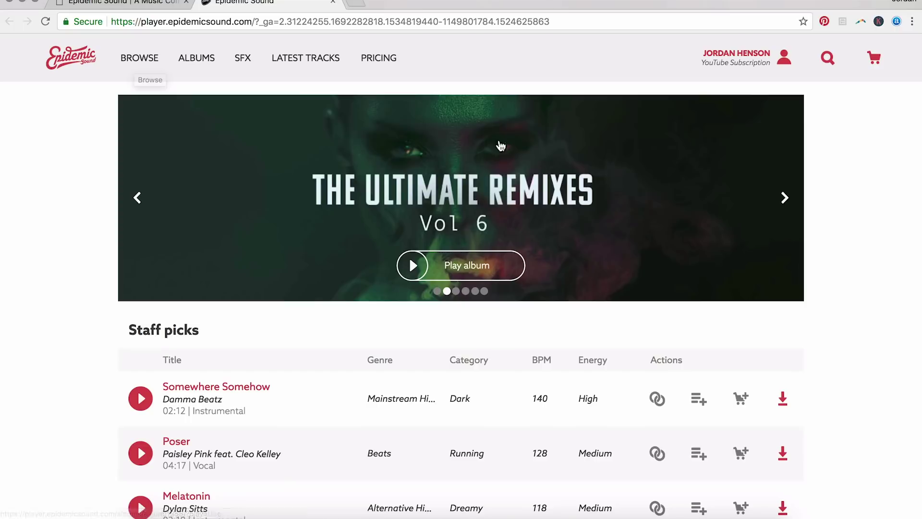
Preview Immersion from Epidemic Sound's Small Emotions genre and download its full mix.
left_click(139, 58)
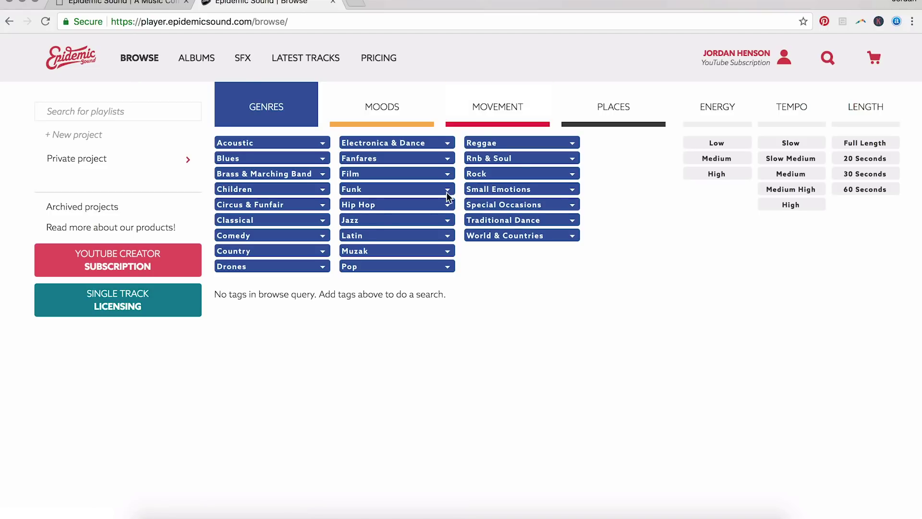
left_click(492, 192)
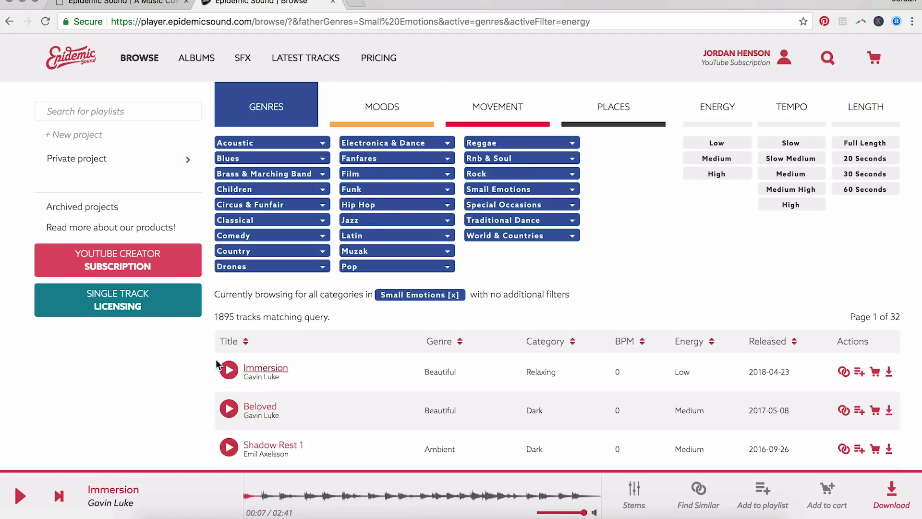
left_click(227, 376)
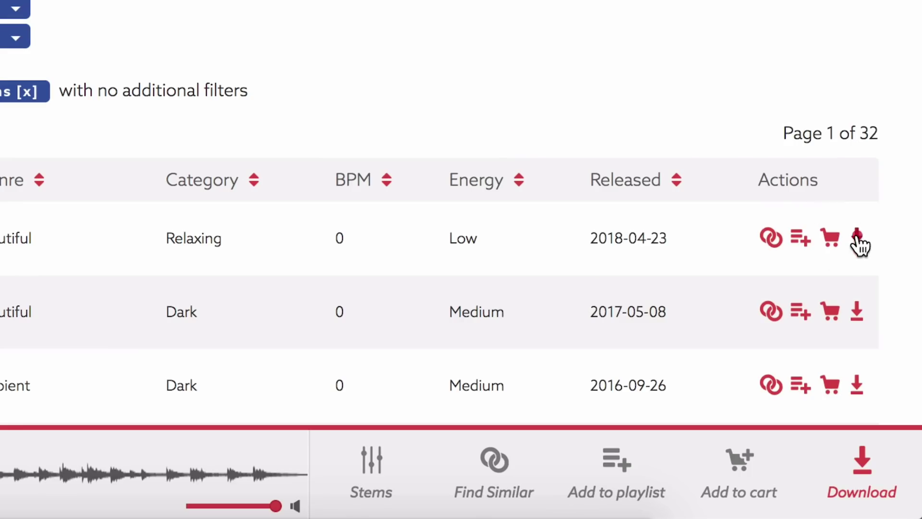
left_click(889, 372)
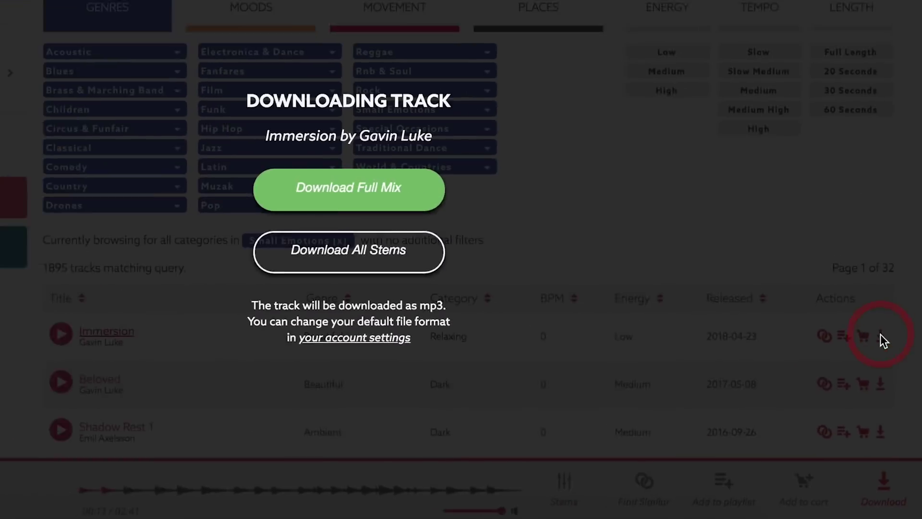
left_click(486, 262)
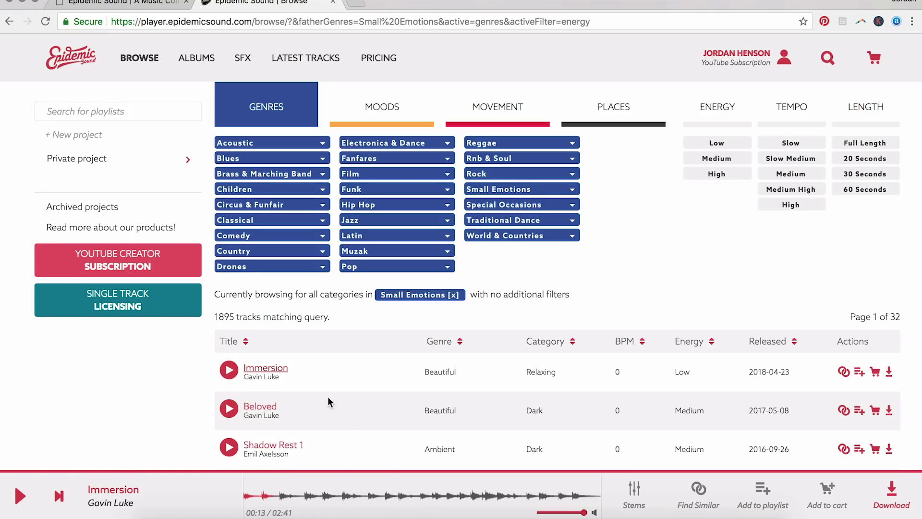
left_click(433, 513)
Enable music and add the downloaded ES_Immersion mp3 as another slideshow track.
left_click(753, 191)
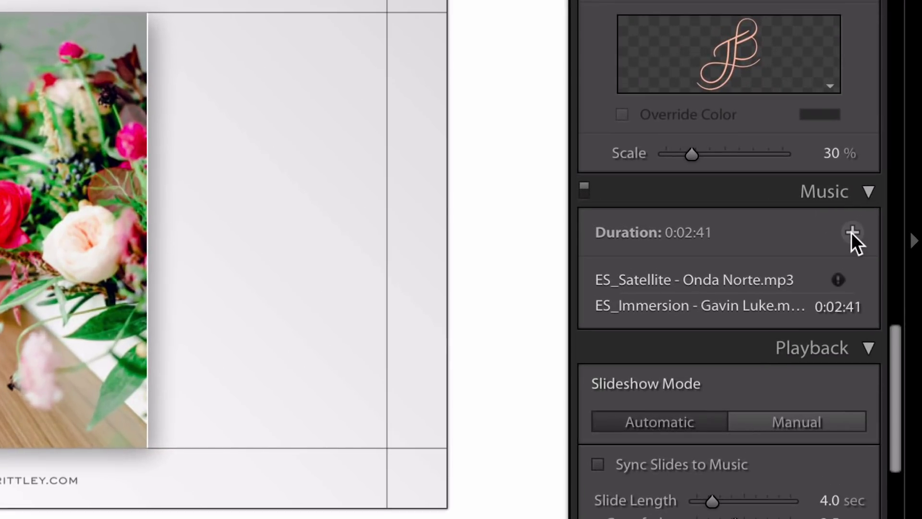
left_click(851, 232)
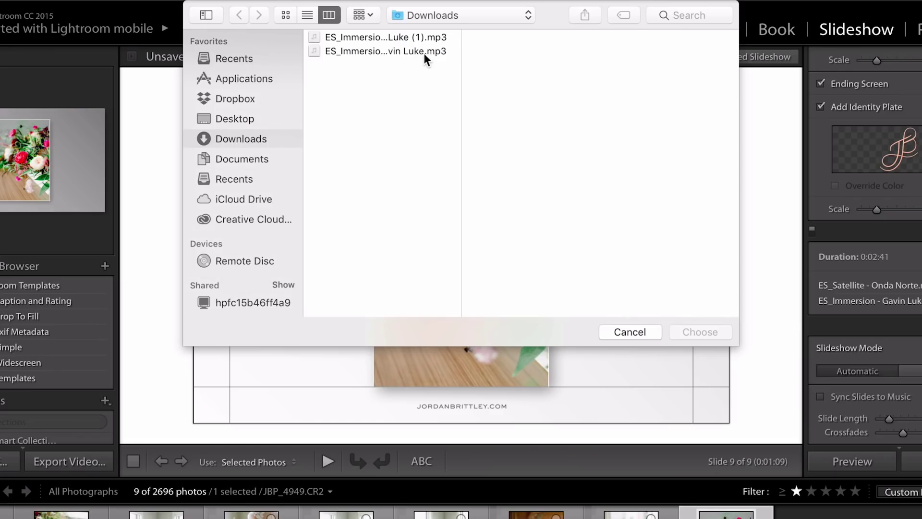
left_click(422, 53)
double_click(422, 53)
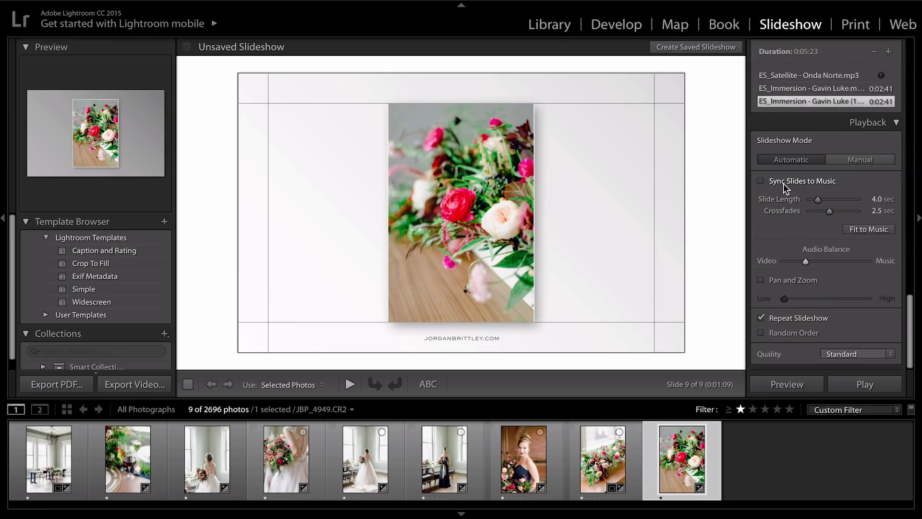
Try a 2-second slide length with a 0.5-second crossfade, music sync left off.
left_click(782, 181)
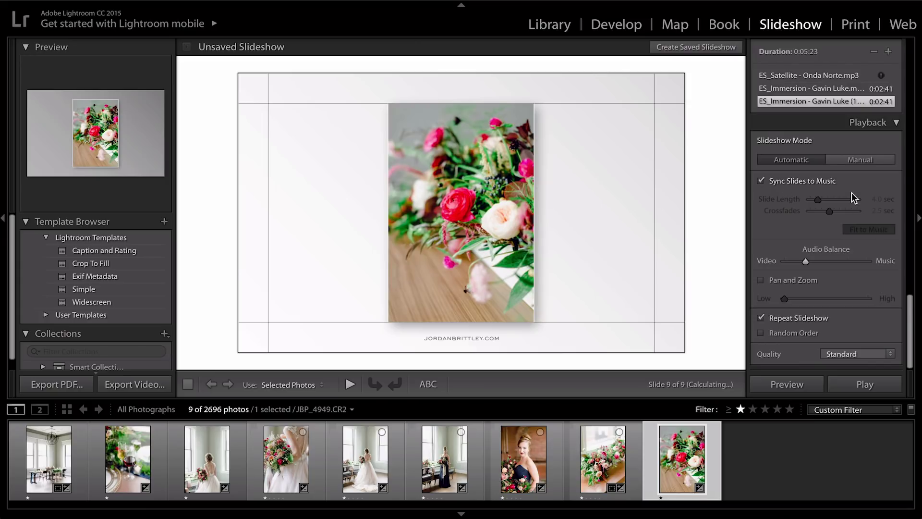
left_click(772, 181)
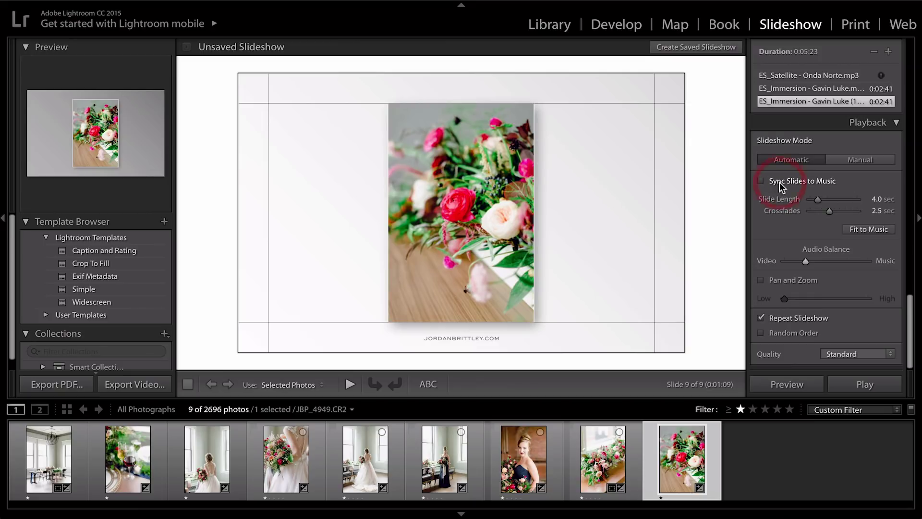
left_click(779, 181)
left_click(775, 183)
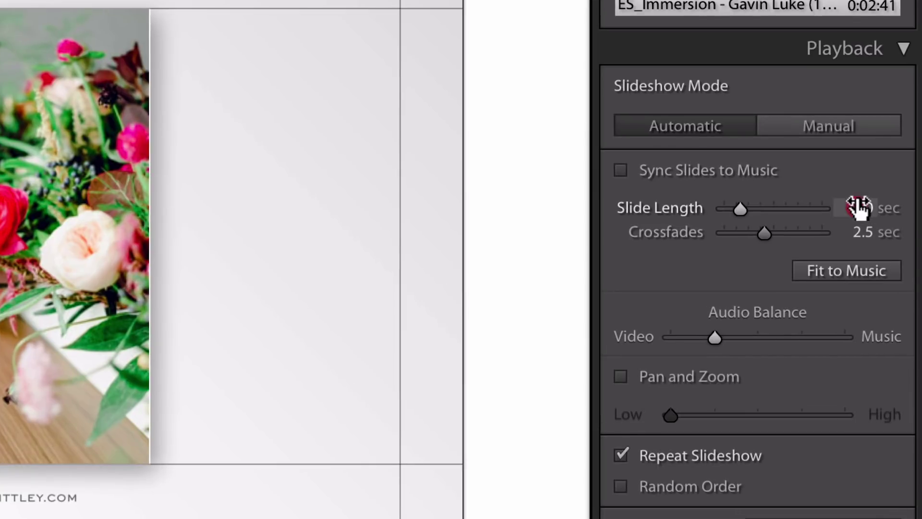
left_click(858, 206)
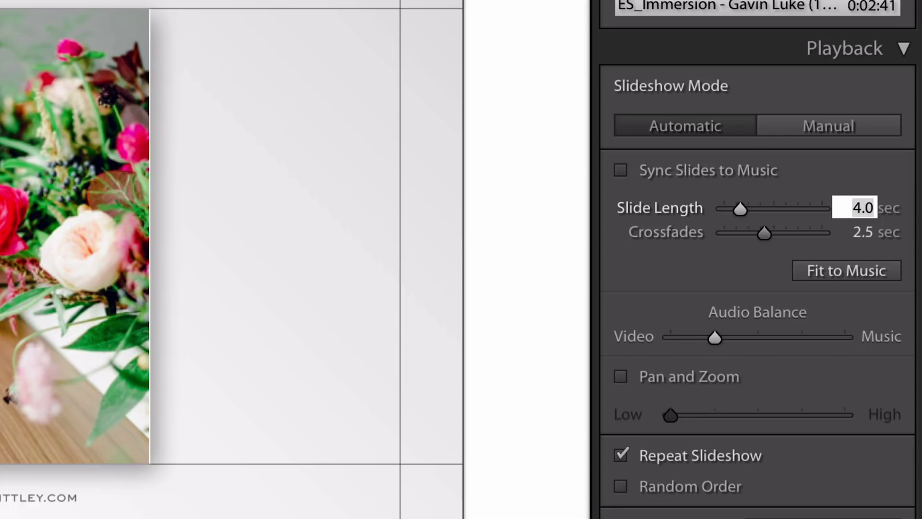
type("2")
left_click(859, 231)
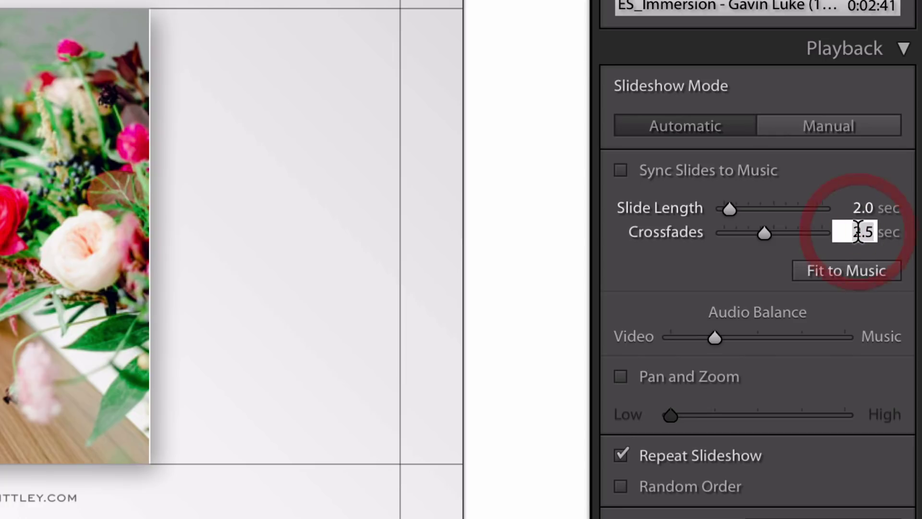
type(".5")
key("Return")
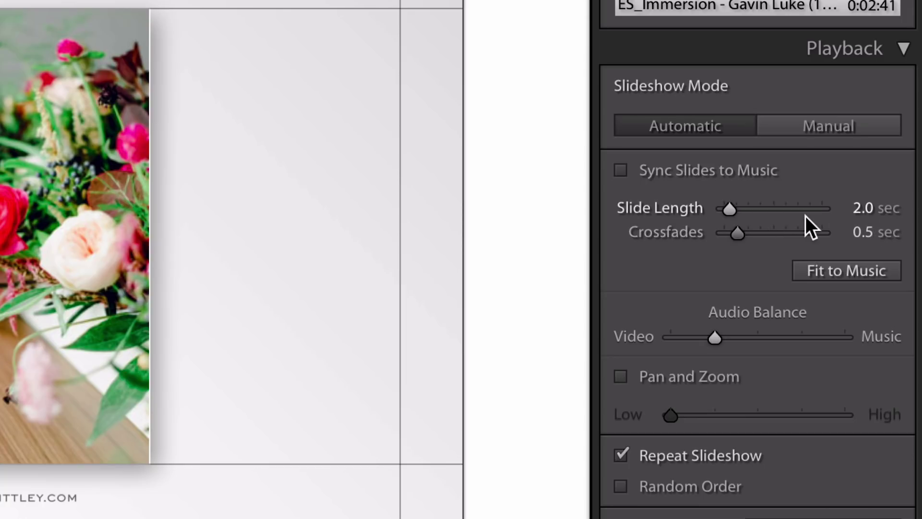
Set 4-second slides with 1-second crossfades.
left_click(852, 208)
type("4")
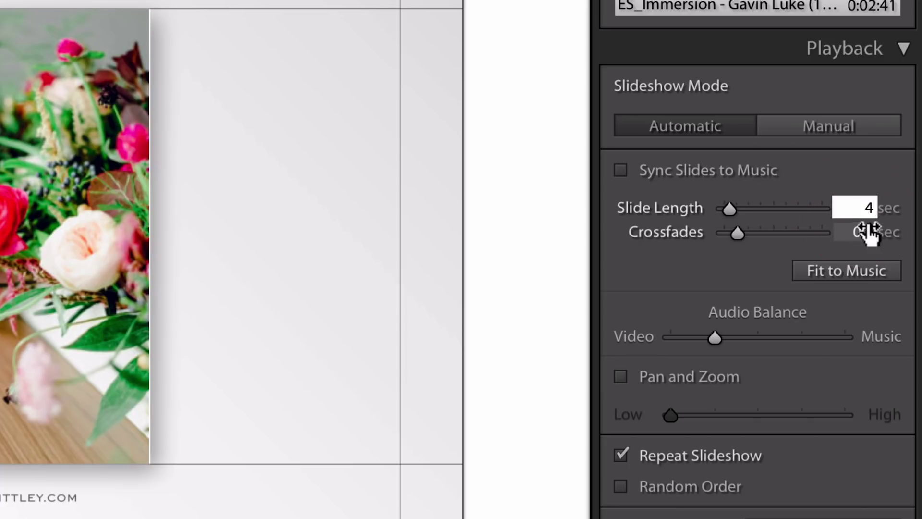
left_click(860, 231)
type("1")
key("Return")
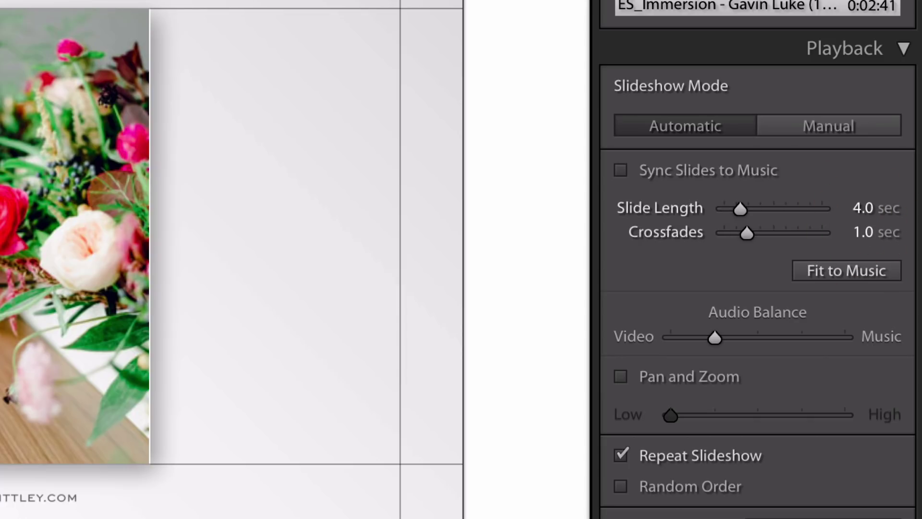
Sync slides to the music, turn off Repeat Slideshow, and set quality to High.
left_click(763, 169)
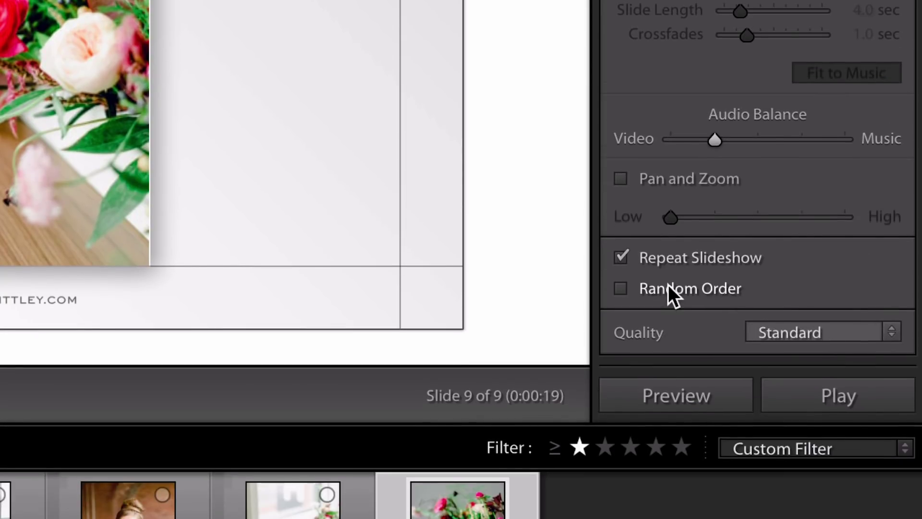
left_click(666, 258)
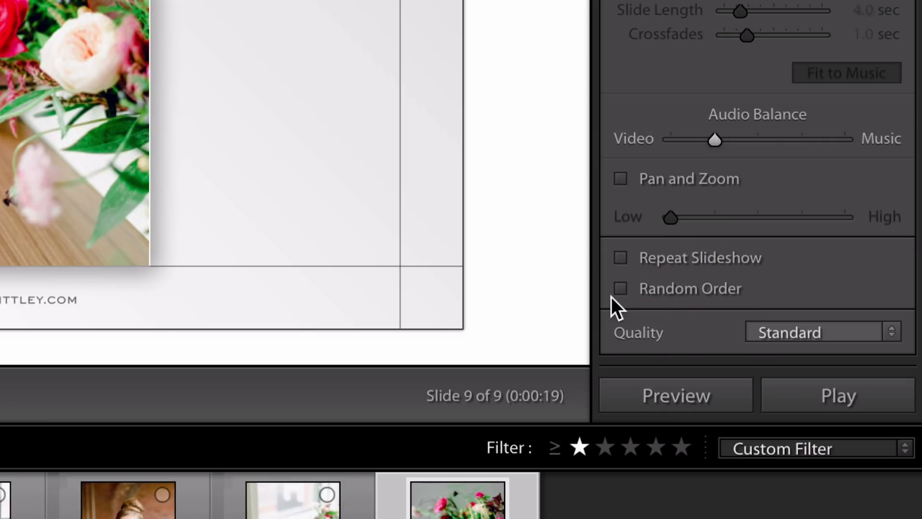
left_click(789, 332)
left_click(791, 348)
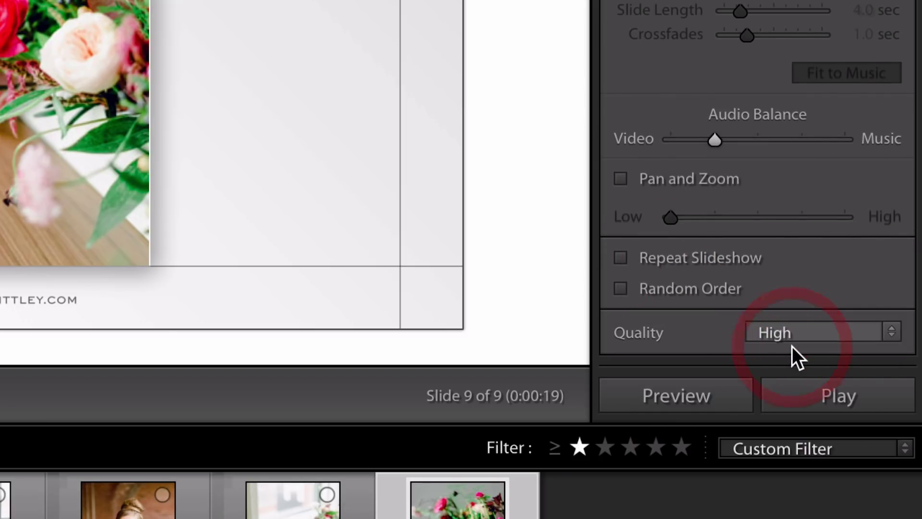
left_click(49, 459)
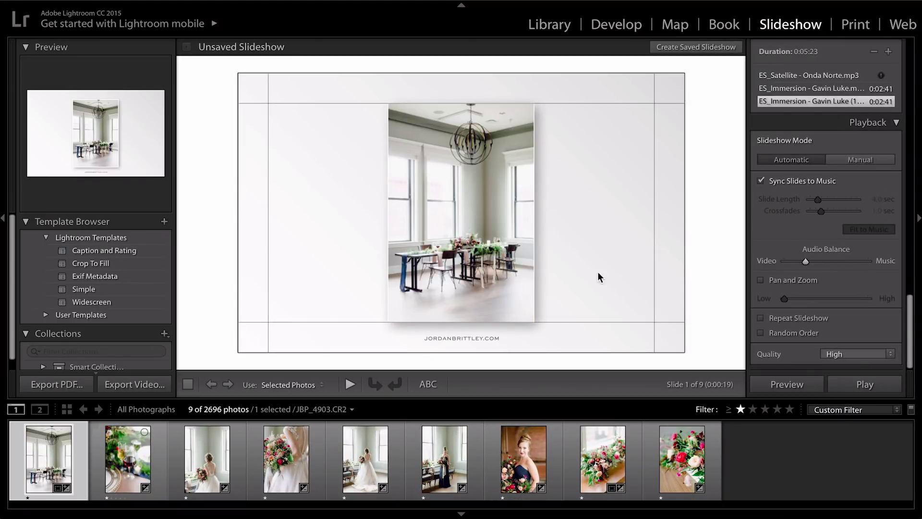
Preview all 9 slides through to the white ending screen with the logo.
key("alt+Return")
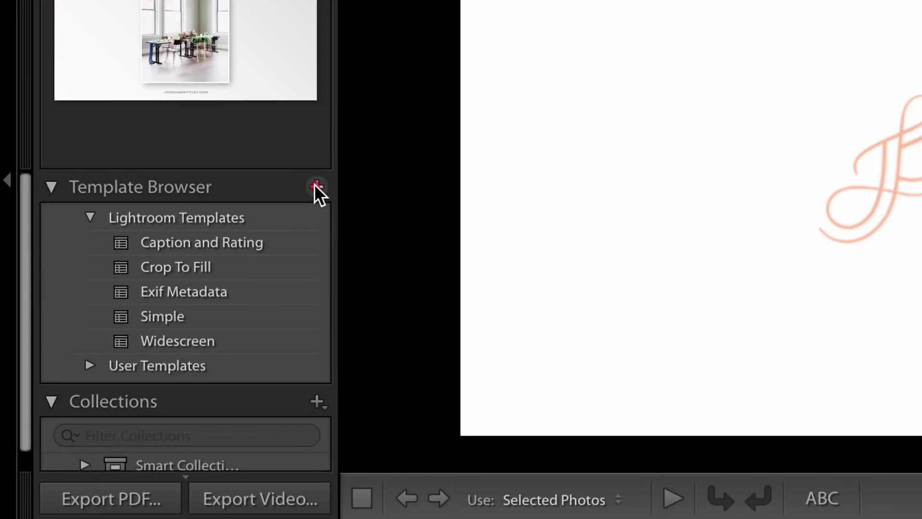
Save the settings as user template 'JB Slideshow Template' and reapply it after trying Exif Metadata.
left_click(316, 186)
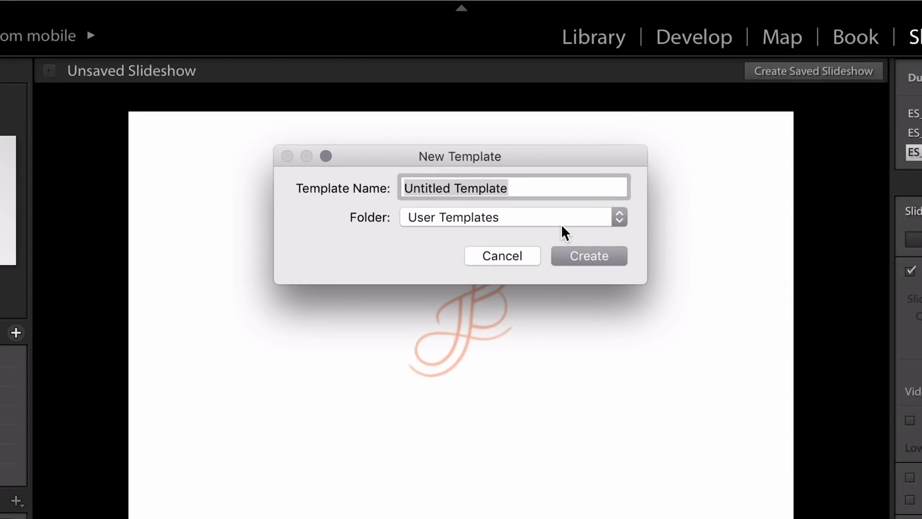
type("JB")
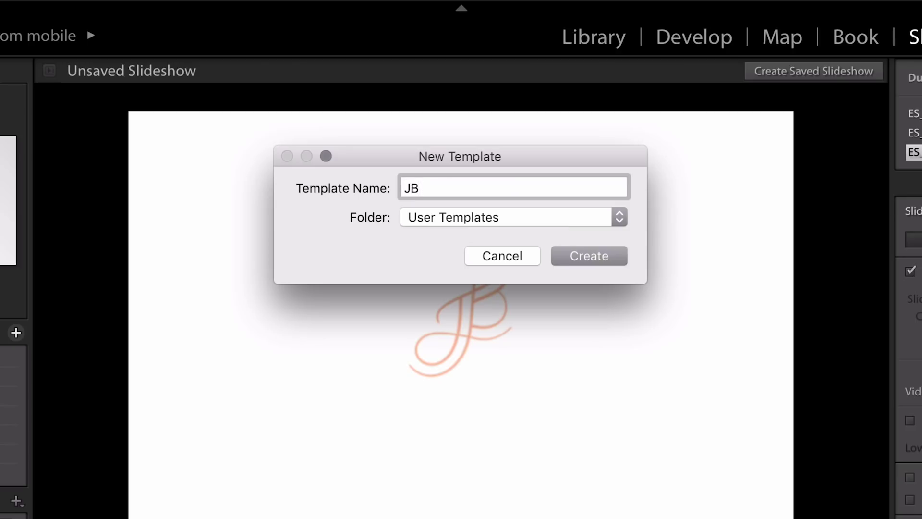
type(" Slideshow Te")
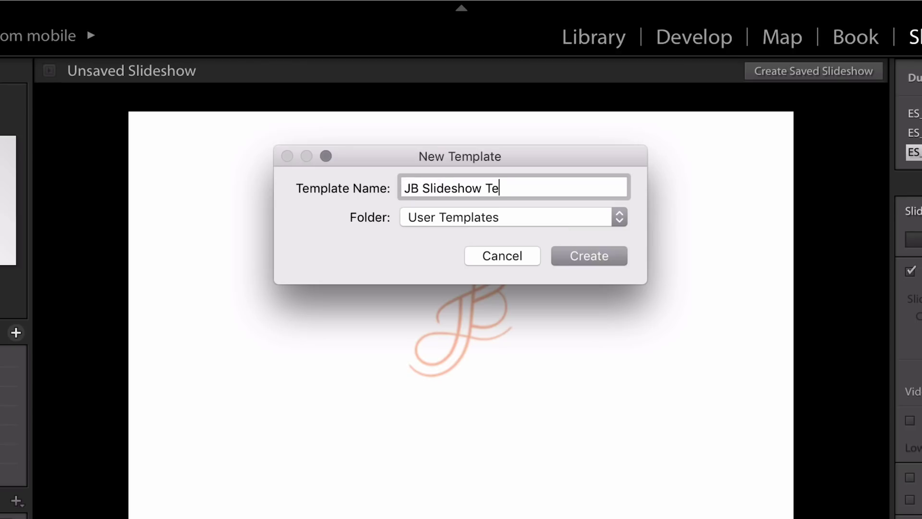
type("mplate")
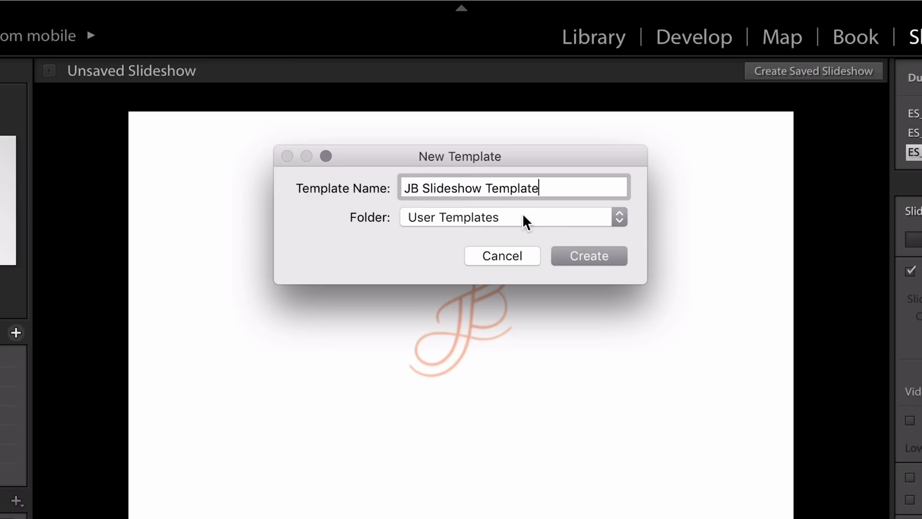
left_click(602, 260)
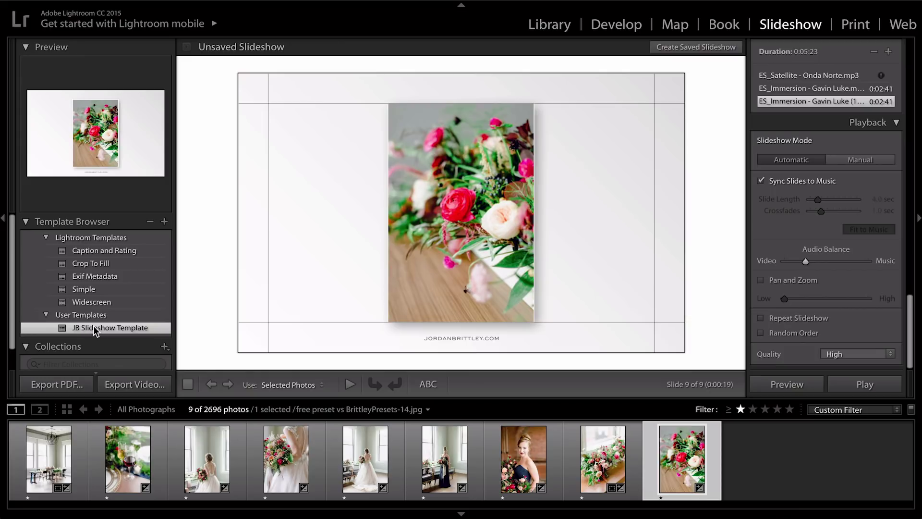
left_click(112, 276)
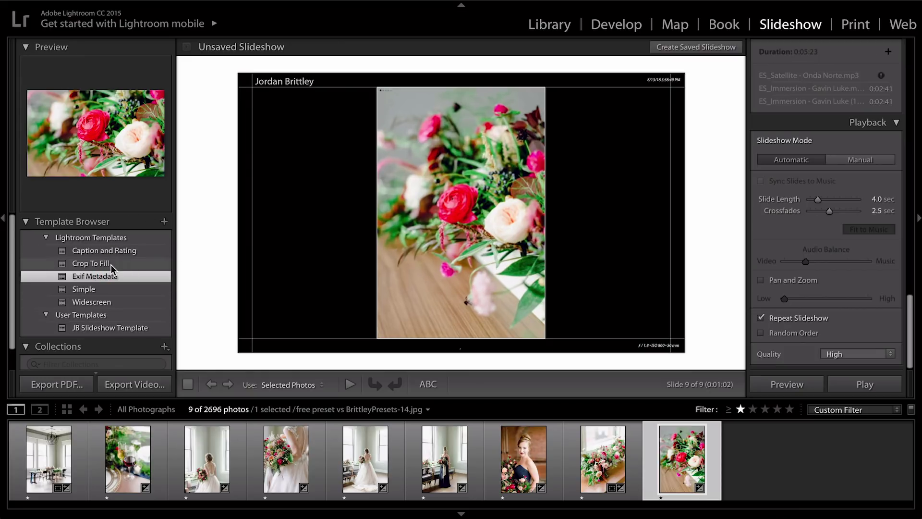
left_click(45, 236)
left_click(84, 263)
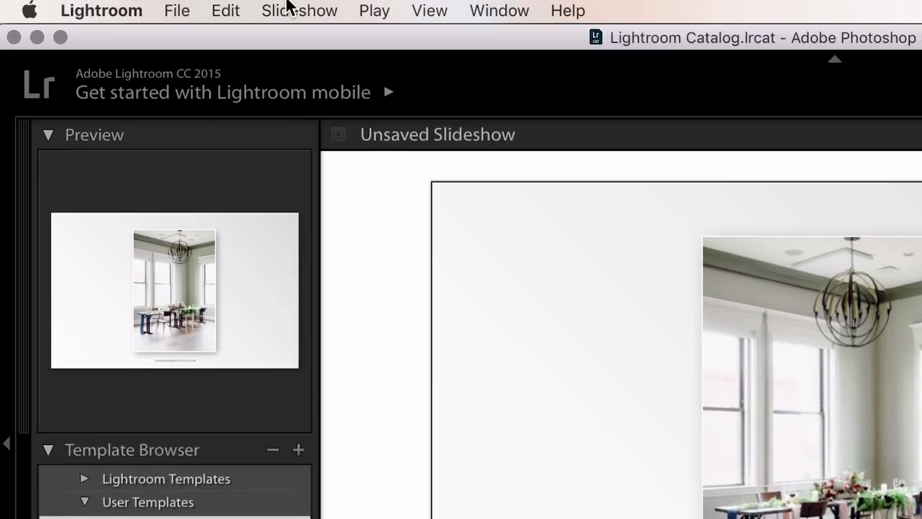
Export the slideshow as a video named 'He Loves Me Flowers' using the 1080p (16:9) preset.
left_click(164, 1)
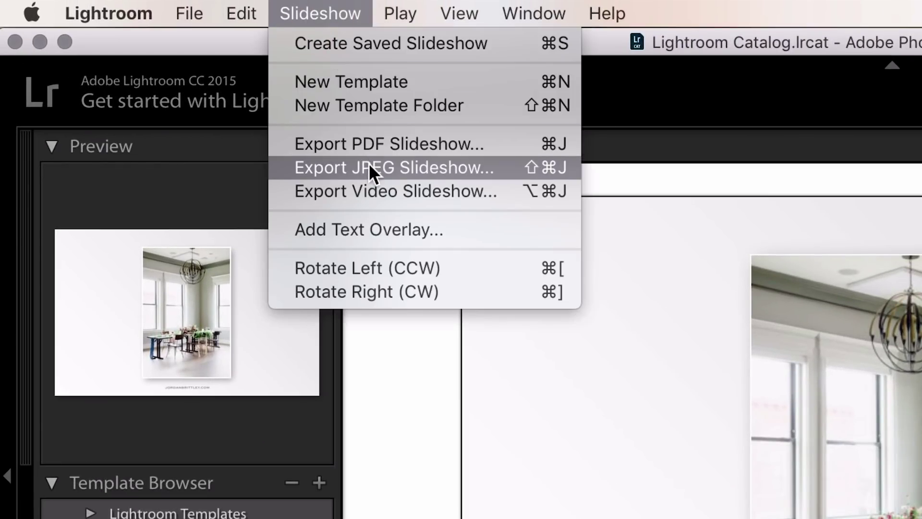
left_click(390, 195)
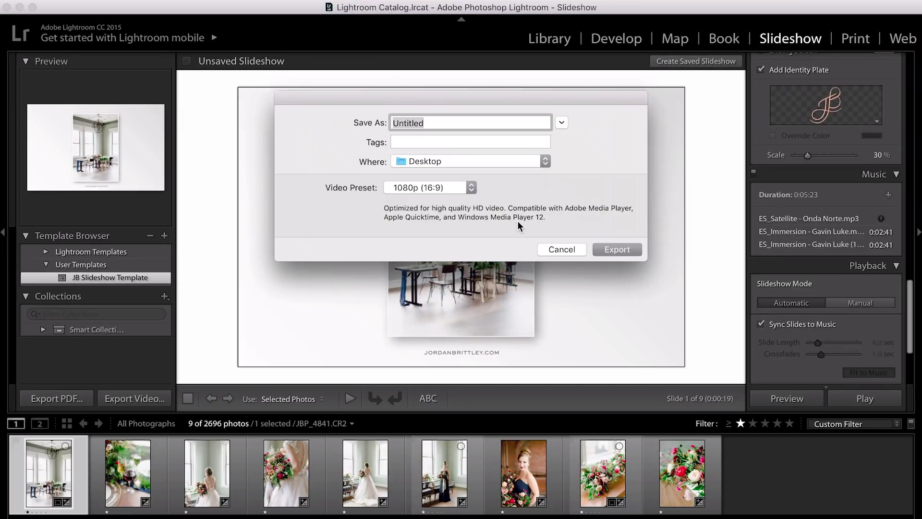
type("He Loves Me Flowers")
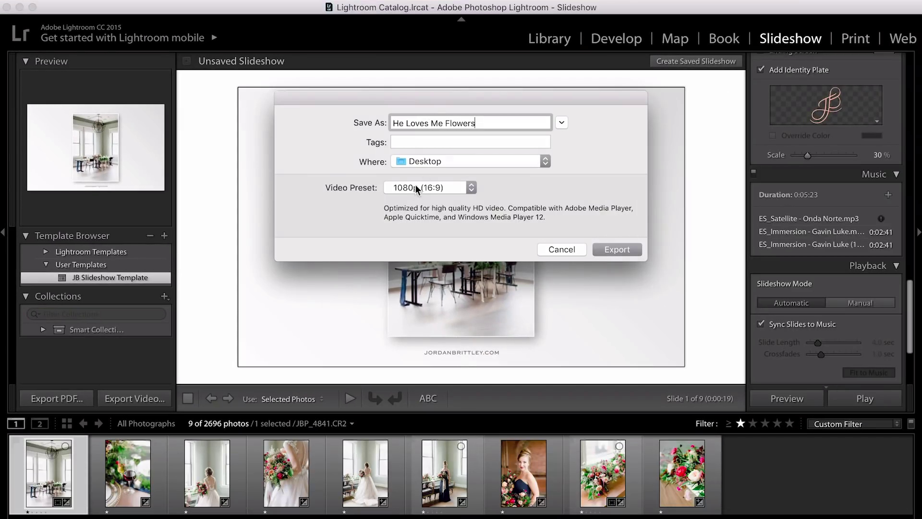
left_click(416, 191)
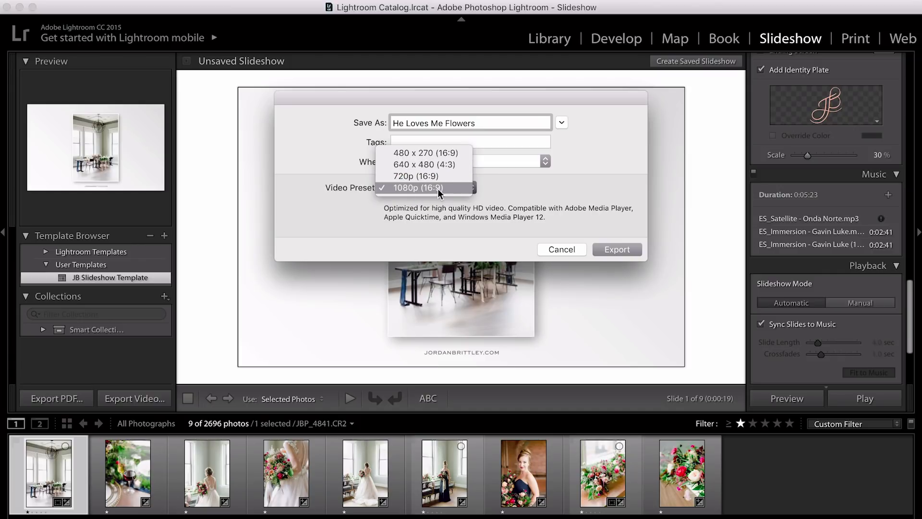
left_click(451, 191)
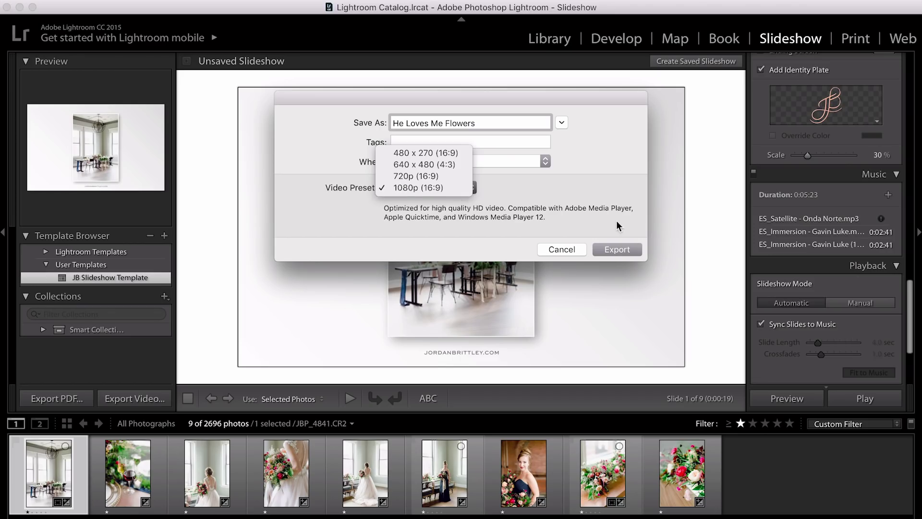